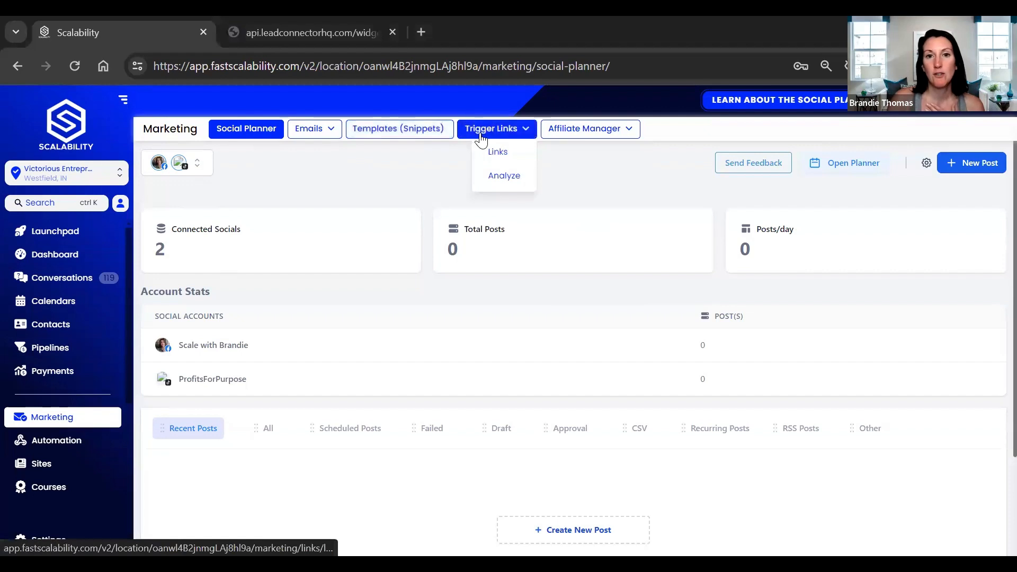
# - View the trigger links page and the affiliate manager options, and open the email campaigns list
pyautogui.click(497, 151)
pyautogui.moveTo(586, 137)
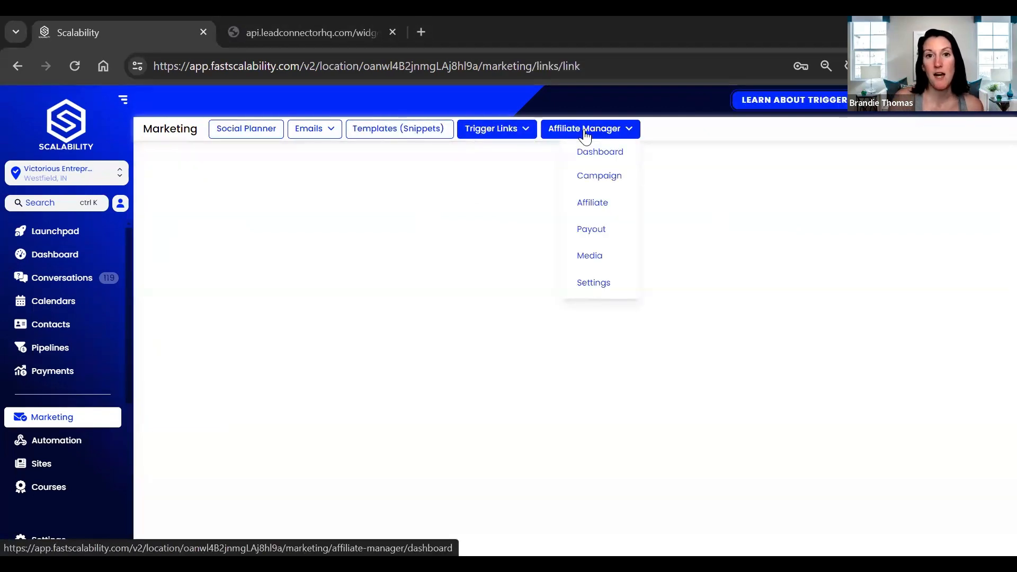
pyautogui.click(311, 129)
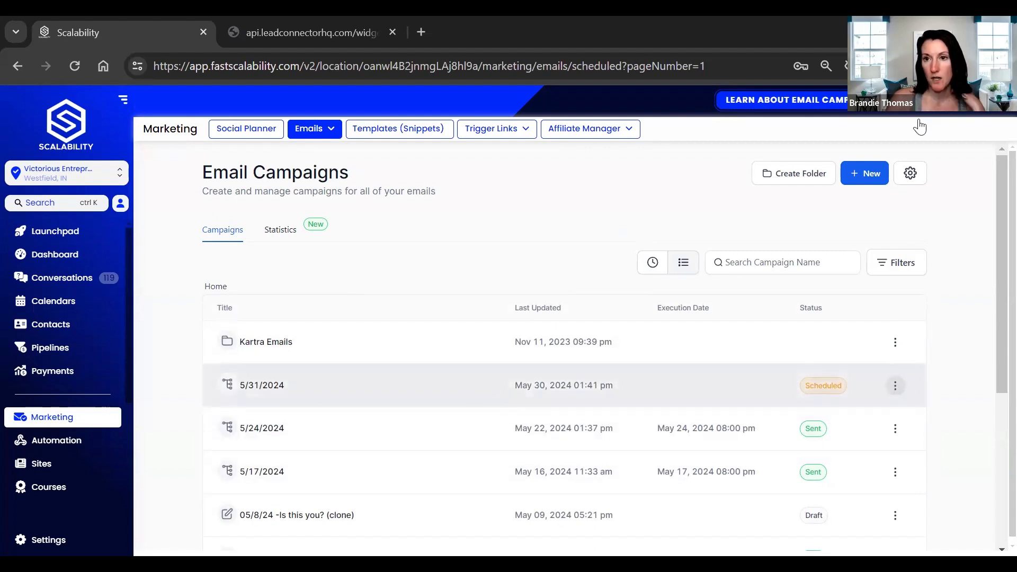
# - Look at the template choices for a new email campaign, leave without picking one, and open the email templates list
pyautogui.click(862, 180)
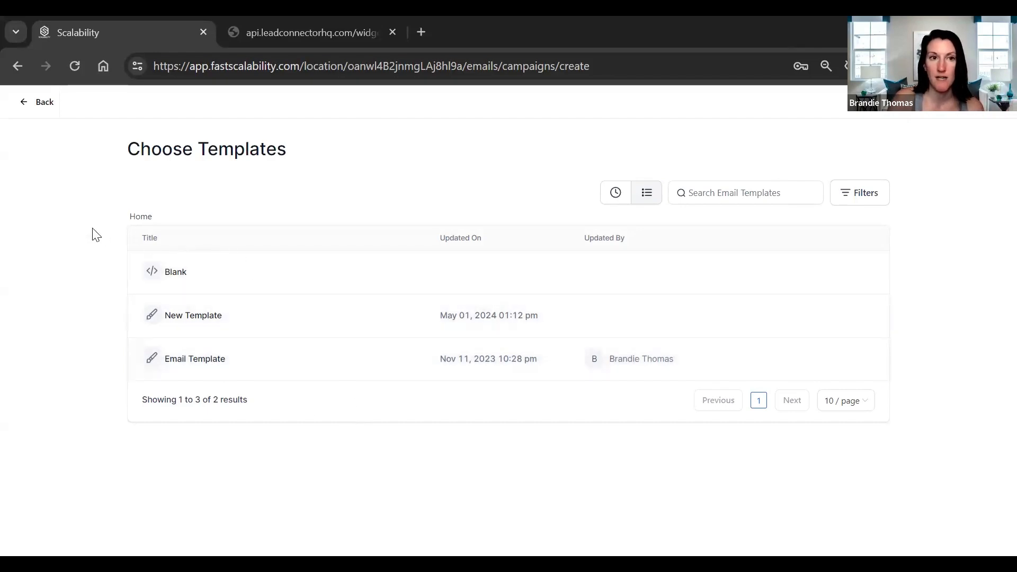
pyautogui.click(30, 121)
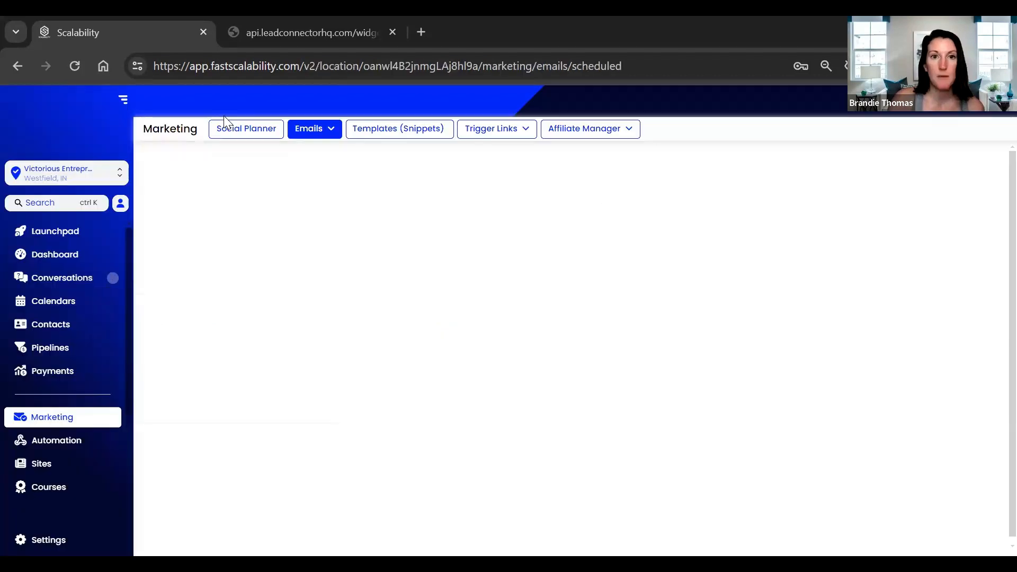
pyautogui.moveTo(320, 128)
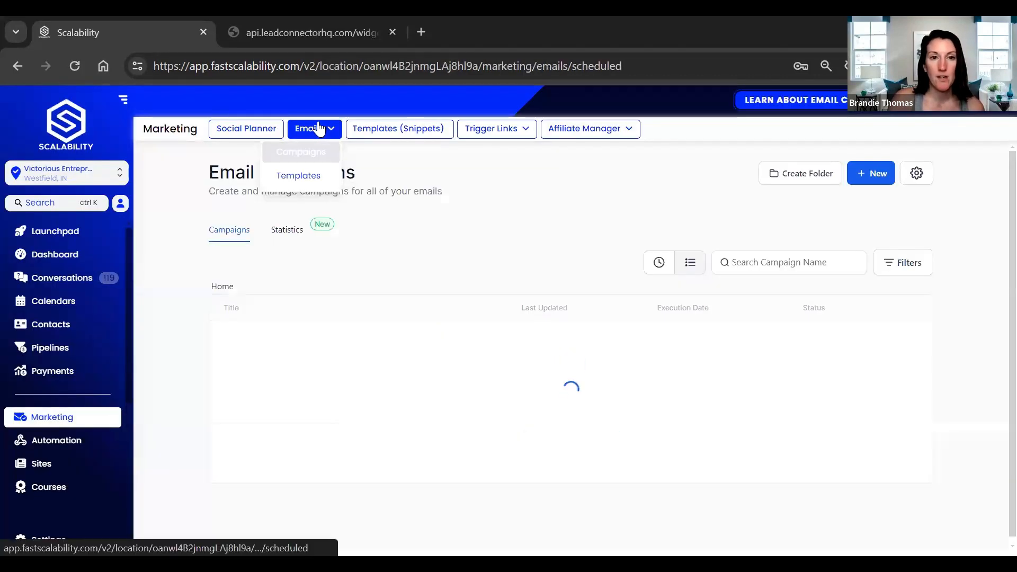
pyautogui.click(309, 180)
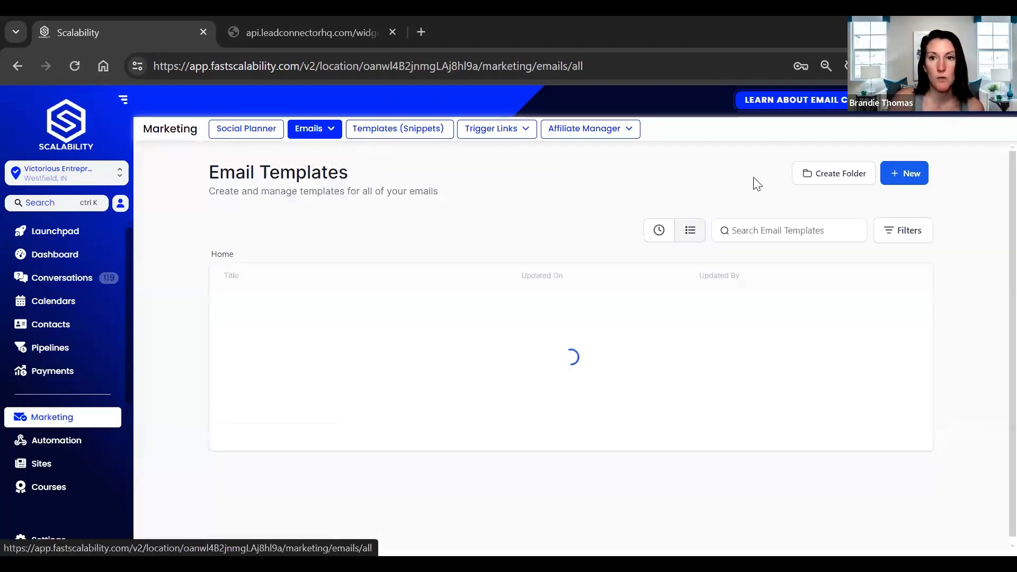
# - Browse the library of email marketing templates, including the My Templates filter, and close it
pyautogui.click(905, 174)
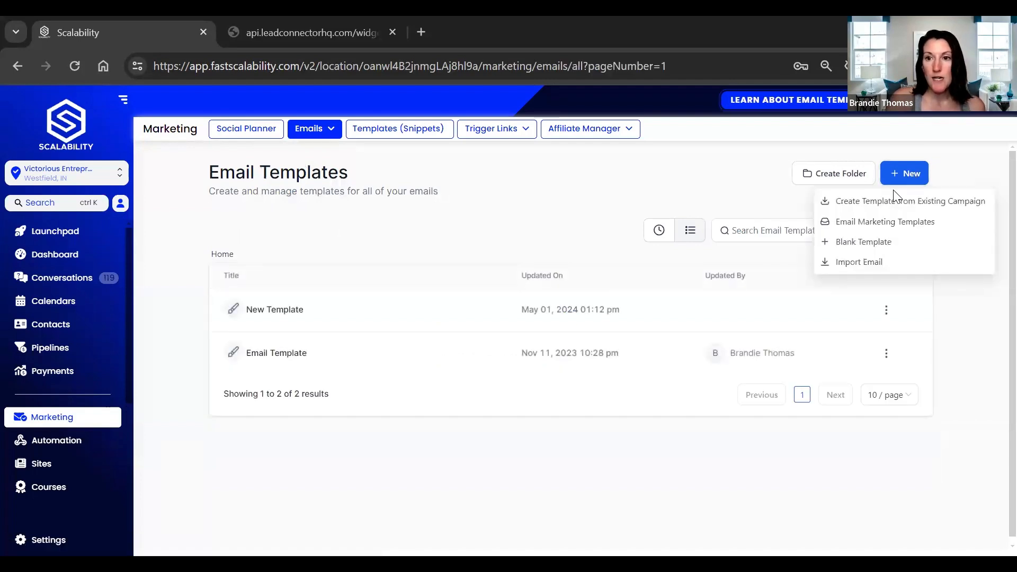
pyautogui.click(870, 227)
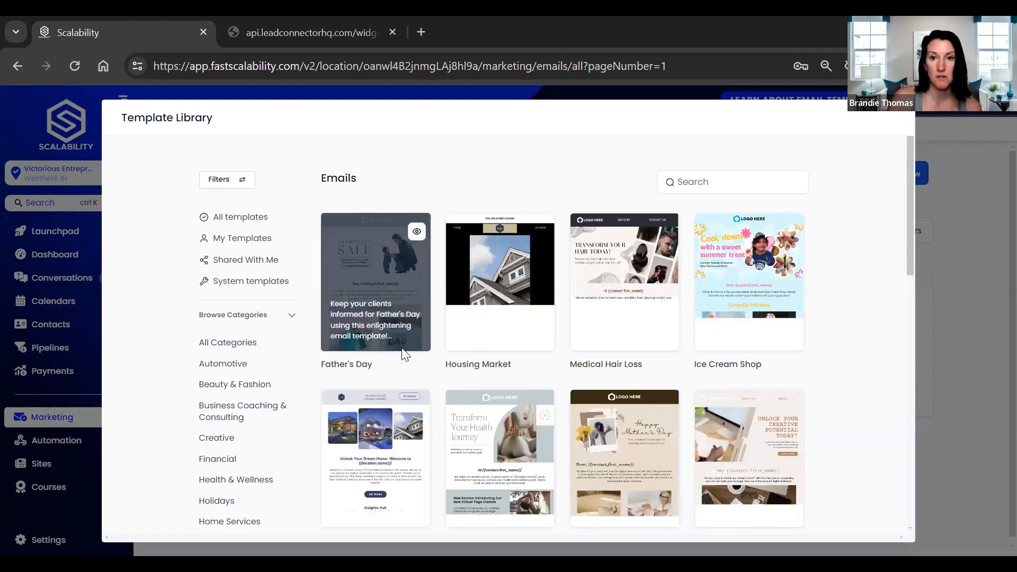
pyautogui.click(219, 245)
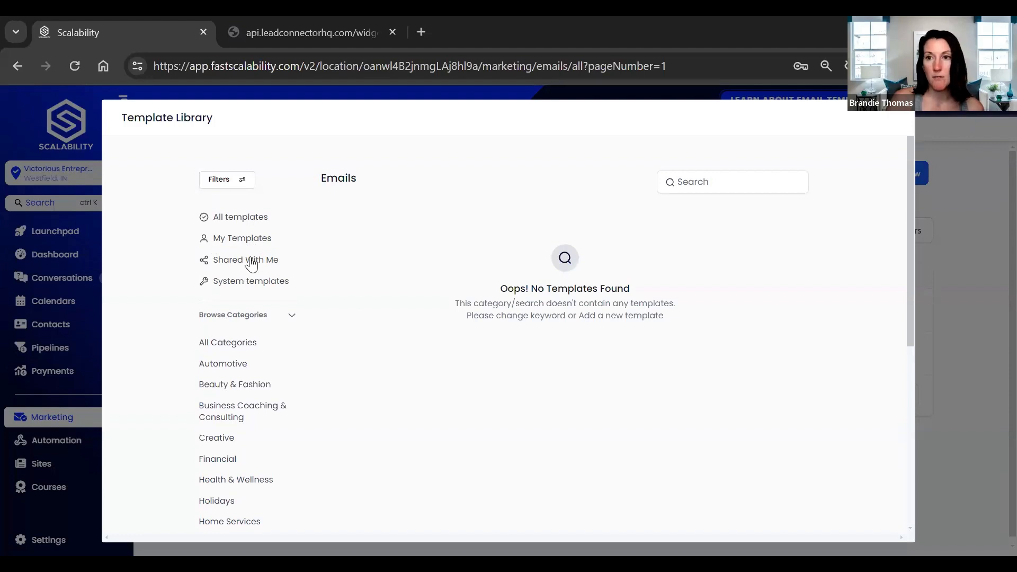
pyautogui.click(915, 118)
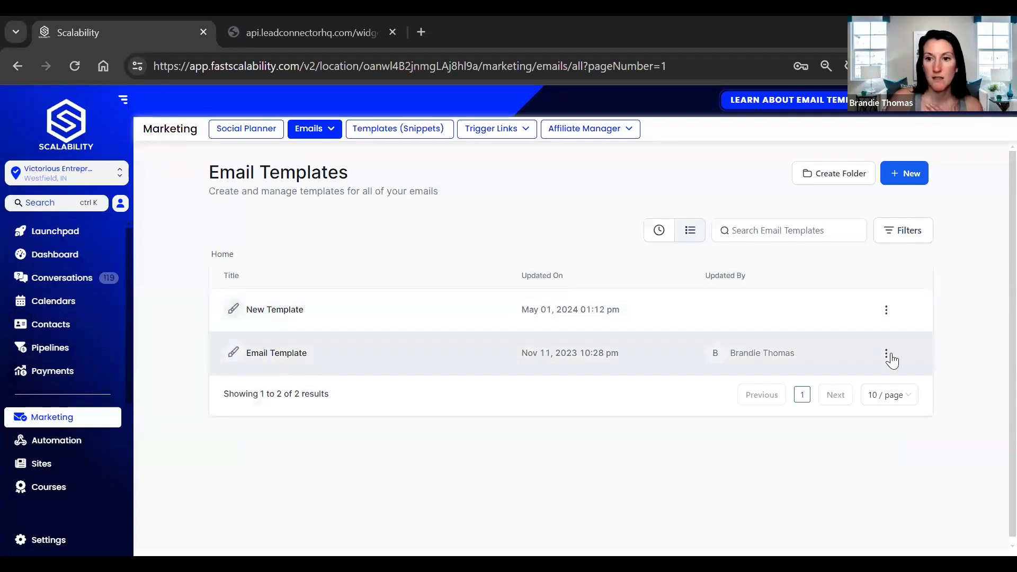
# - Preview the saved template named Email Template and look through its layout from the greeting to the podcast section
pyautogui.click(887, 354)
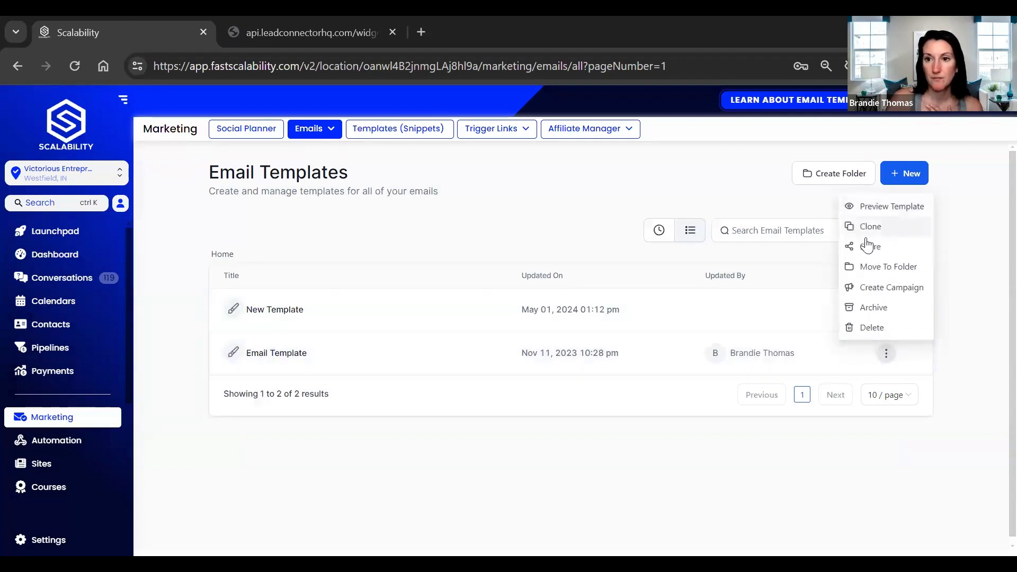
pyautogui.click(879, 208)
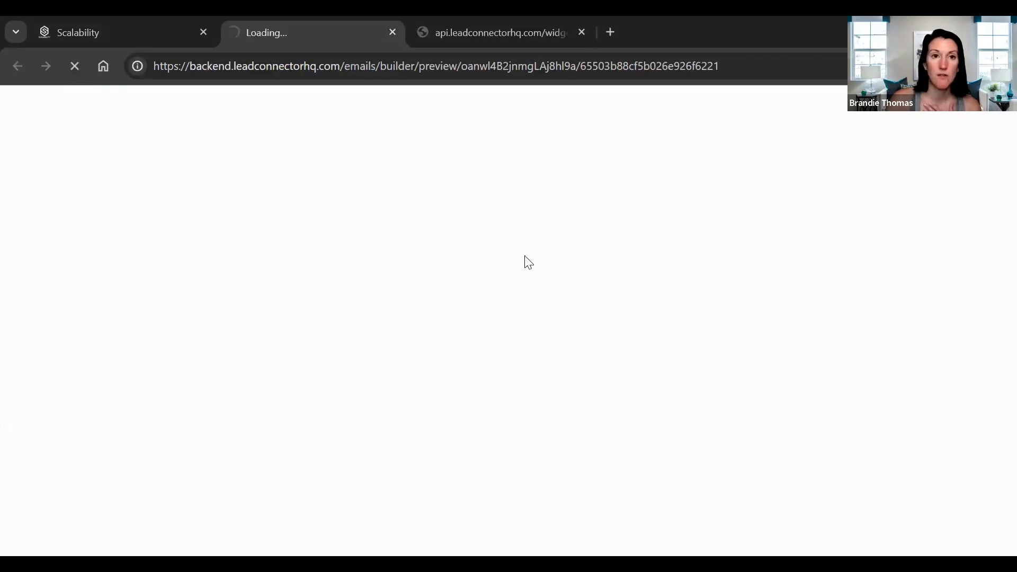
pyautogui.scroll(-3, 525, 270)
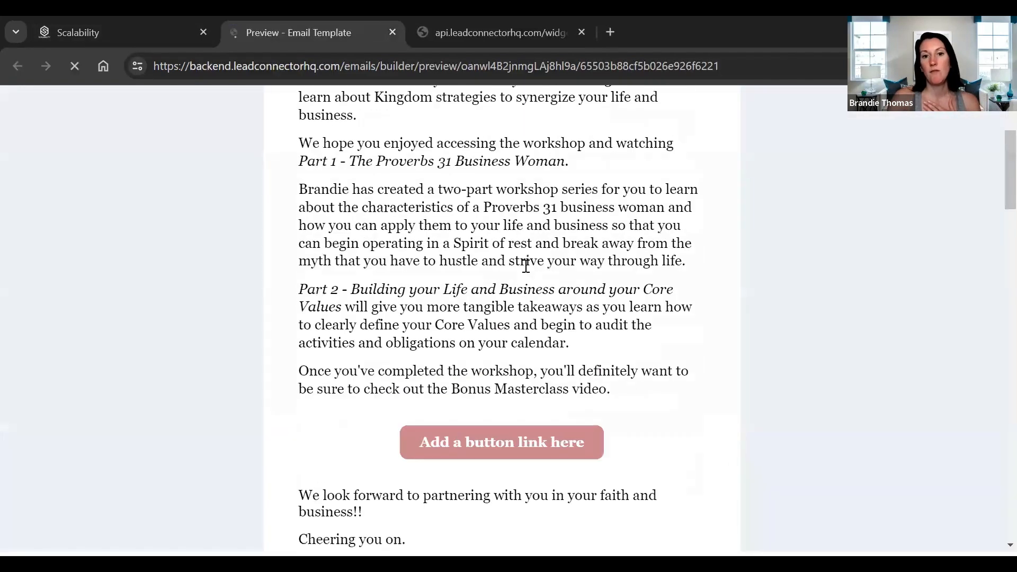
pyautogui.scroll(3, 853, 268)
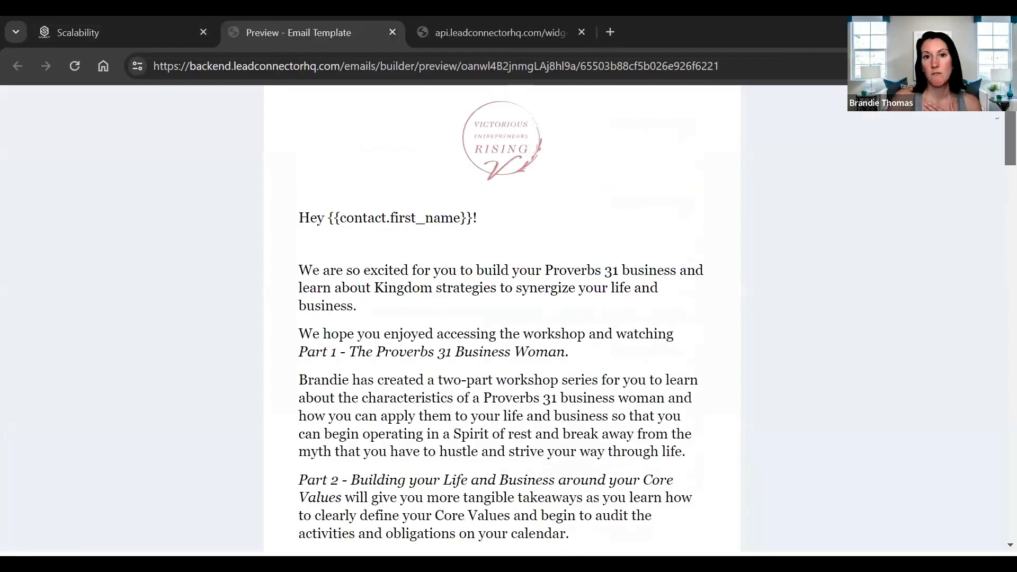
pyautogui.scroll(-10, 992, 222)
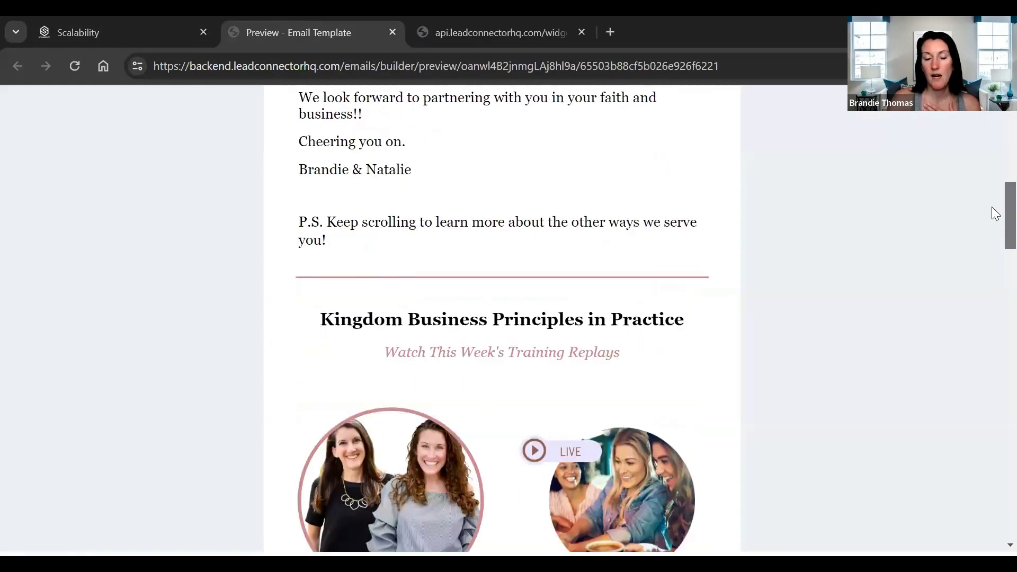
pyautogui.scroll(-15, 994, 207)
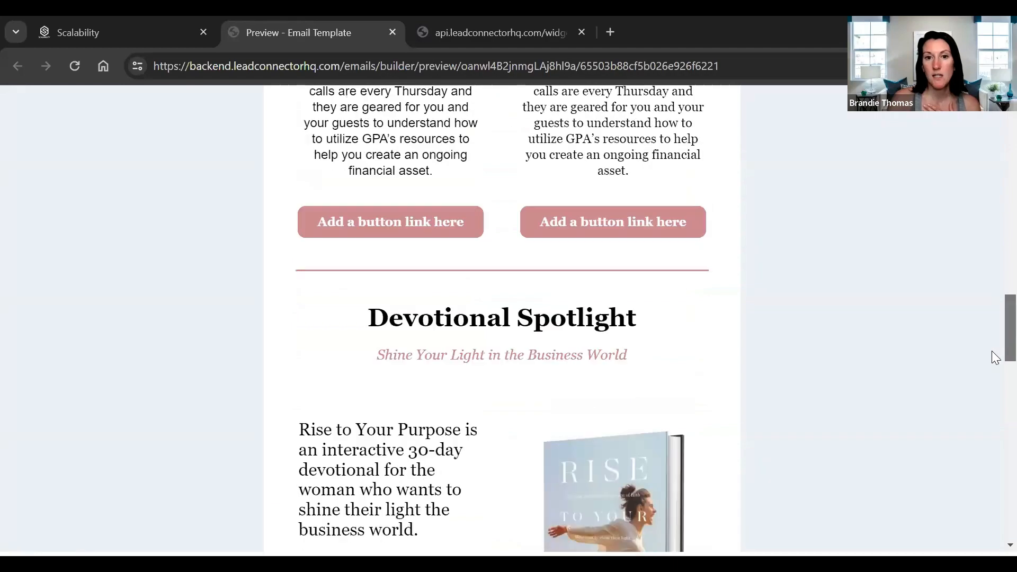
pyautogui.scroll(-11, 995, 418)
pyautogui.scroll(8, 991, 381)
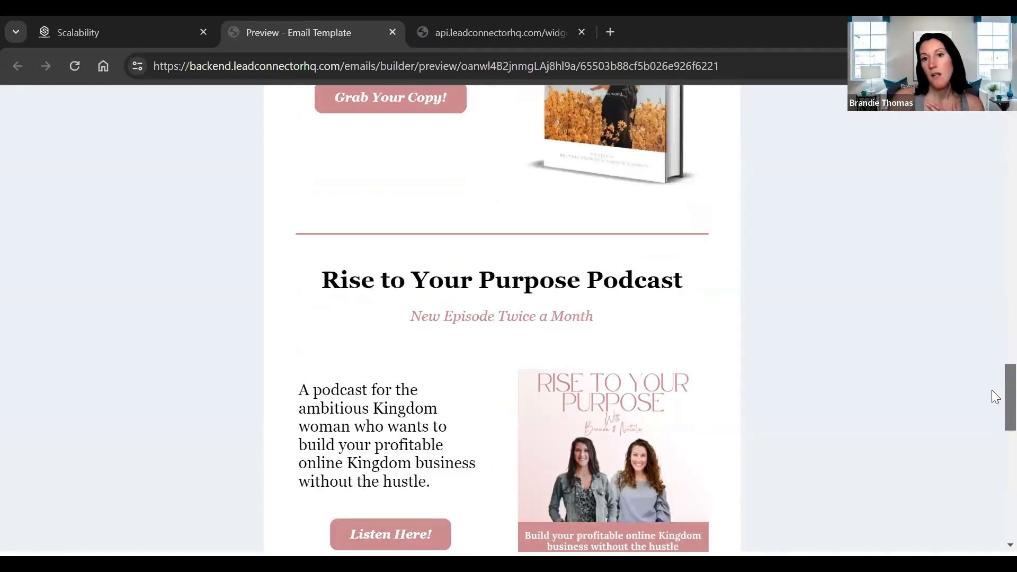
pyautogui.scroll(-4, 993, 429)
pyautogui.moveTo(991, 468); pyautogui.dragTo(524, 216)
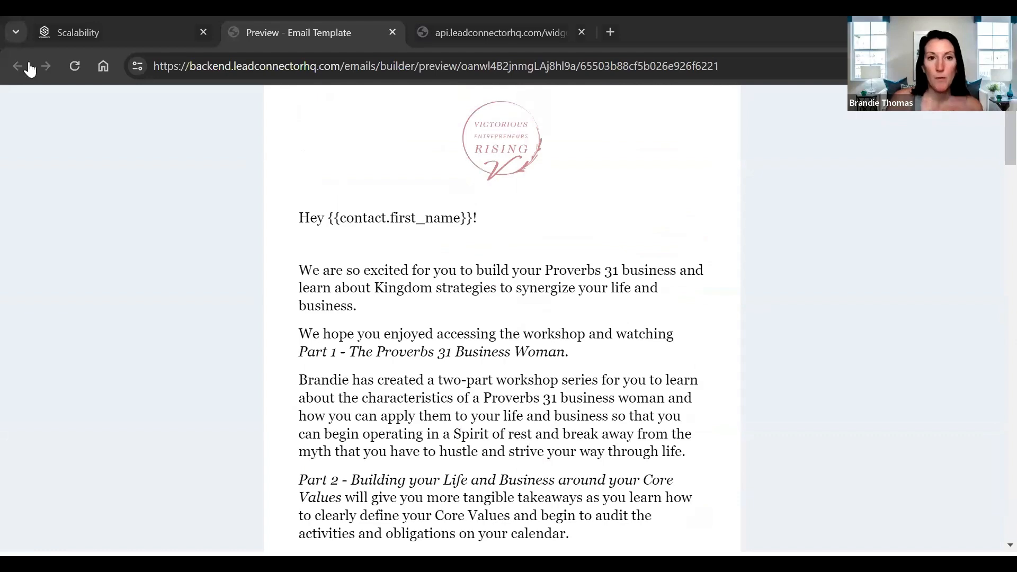
# - Return to the email campaigns list and show the available actions for the 5/31/2024 campaign
pyautogui.click(69, 34)
pyautogui.click(20, 101)
pyautogui.click(305, 154)
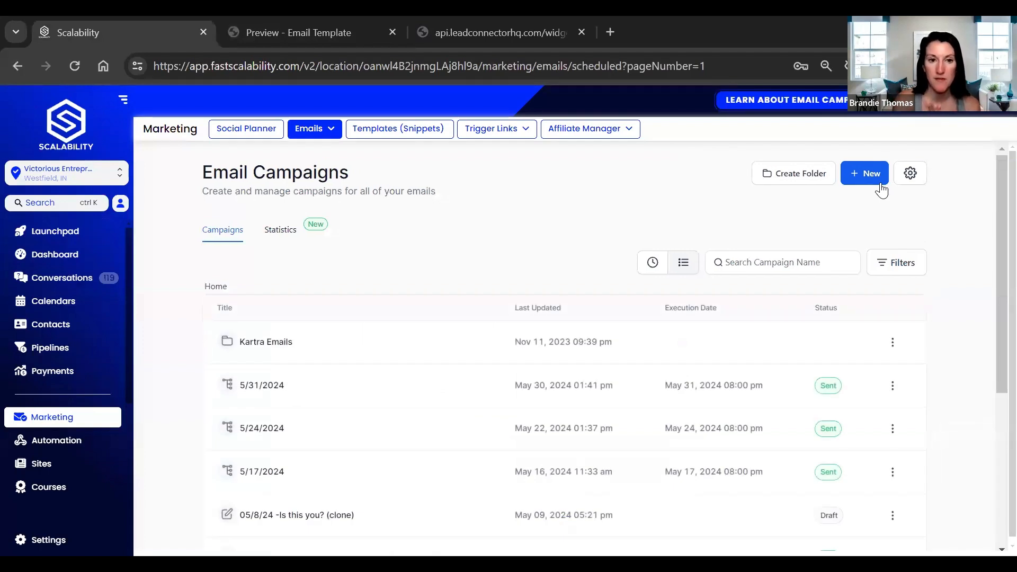
pyautogui.click(893, 386)
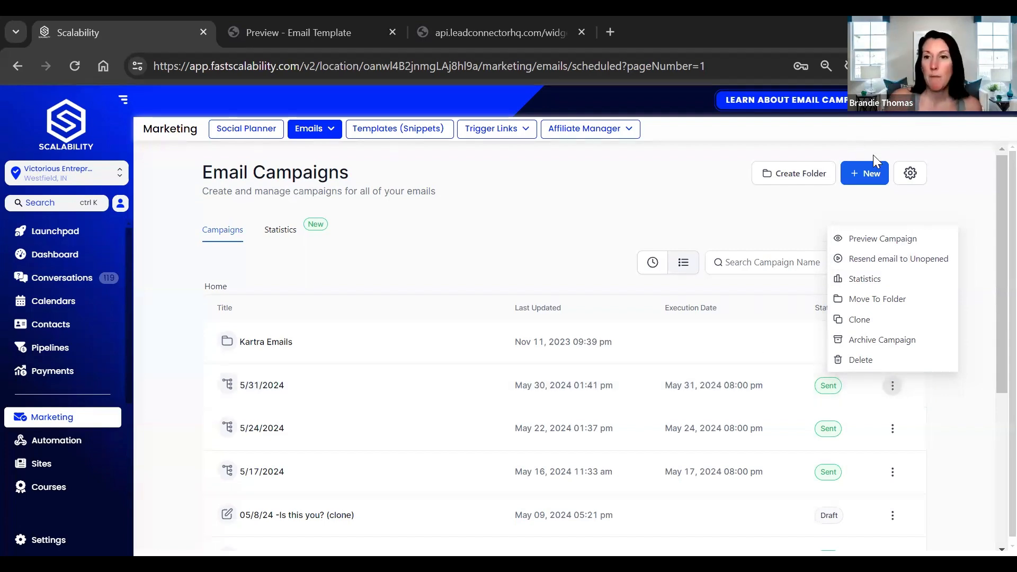
# - In the email settings, set the test email's Sender Email to the account custom value {{location.email}} and save
pyautogui.click(911, 175)
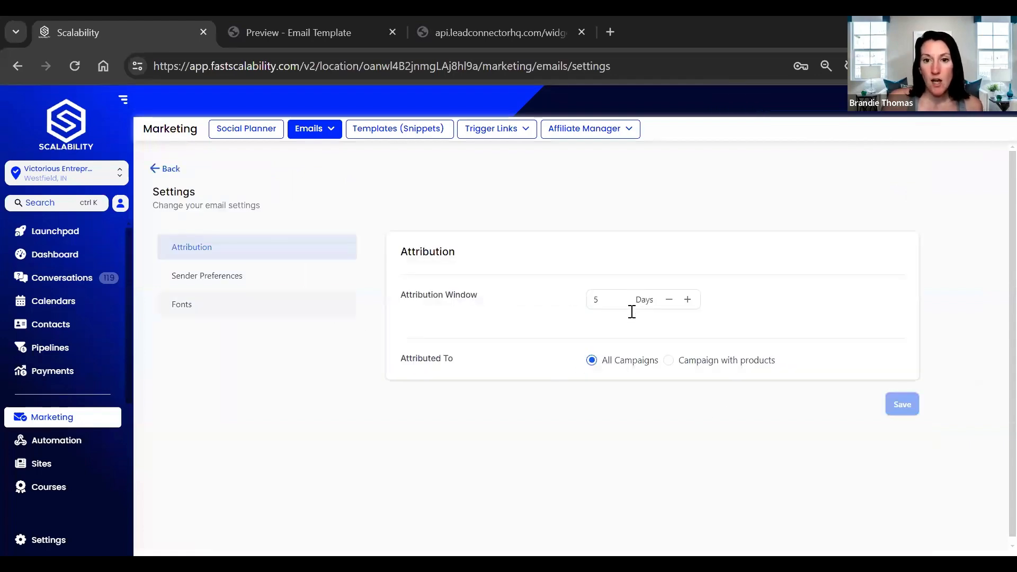
pyautogui.click(196, 285)
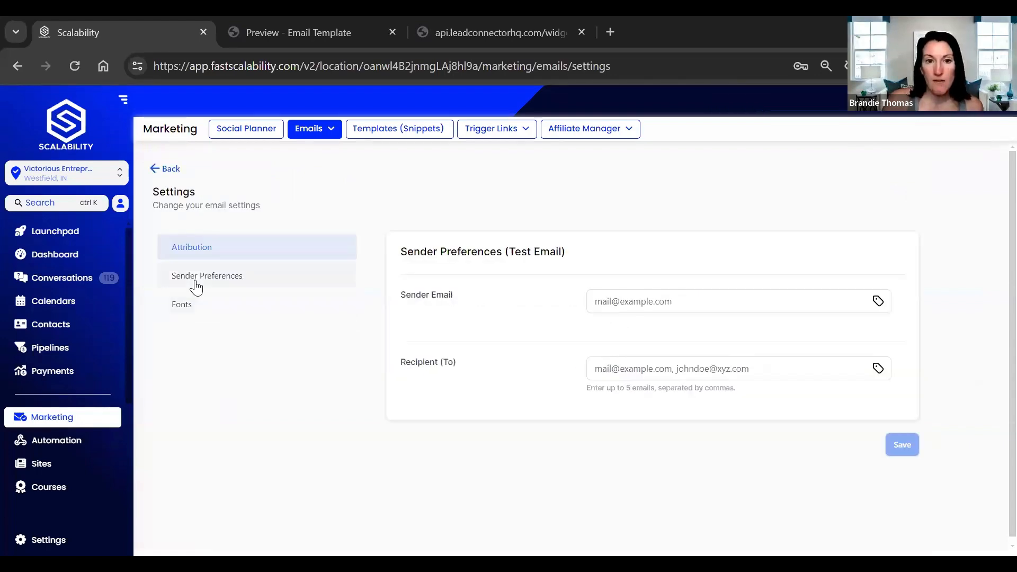
pyautogui.click(618, 300)
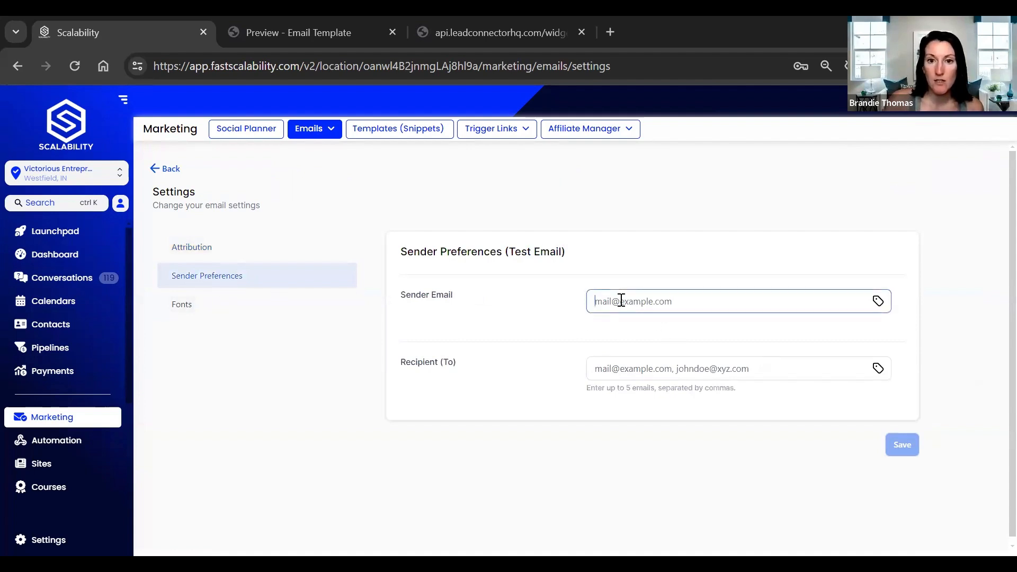
pyautogui.click(877, 302)
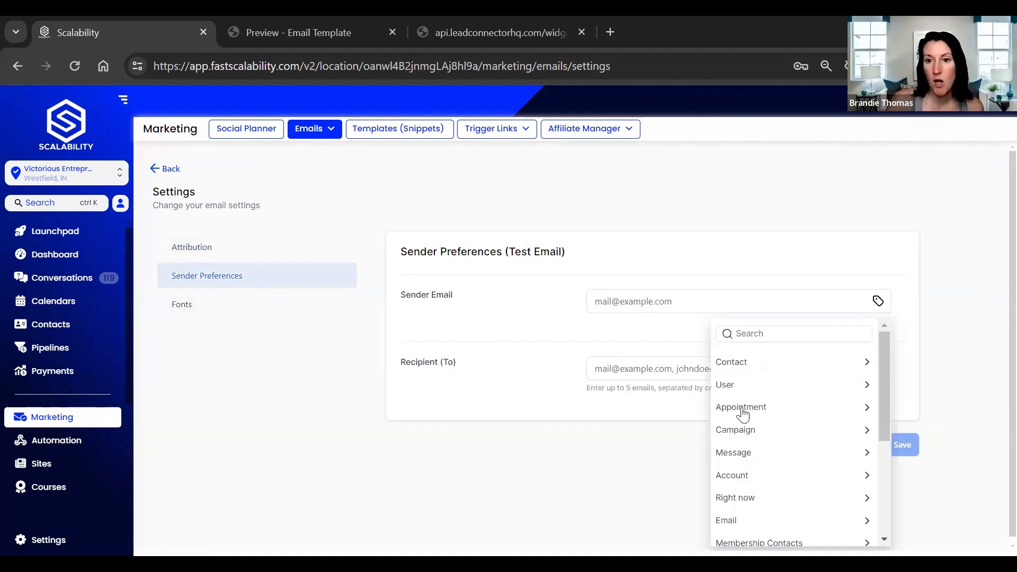
pyautogui.click(742, 477)
pyautogui.click(740, 538)
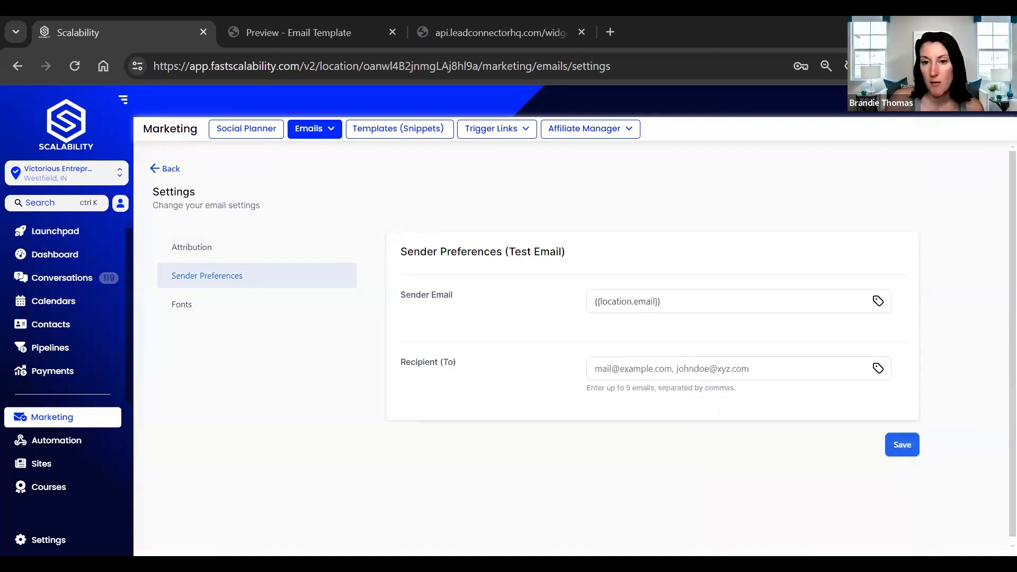
pyautogui.click(858, 368)
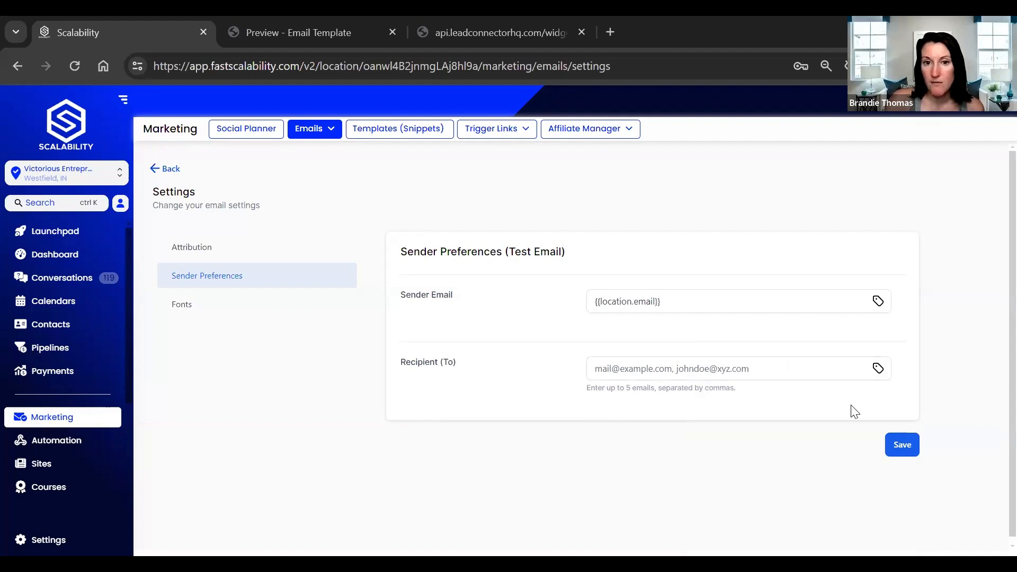
pyautogui.click(902, 445)
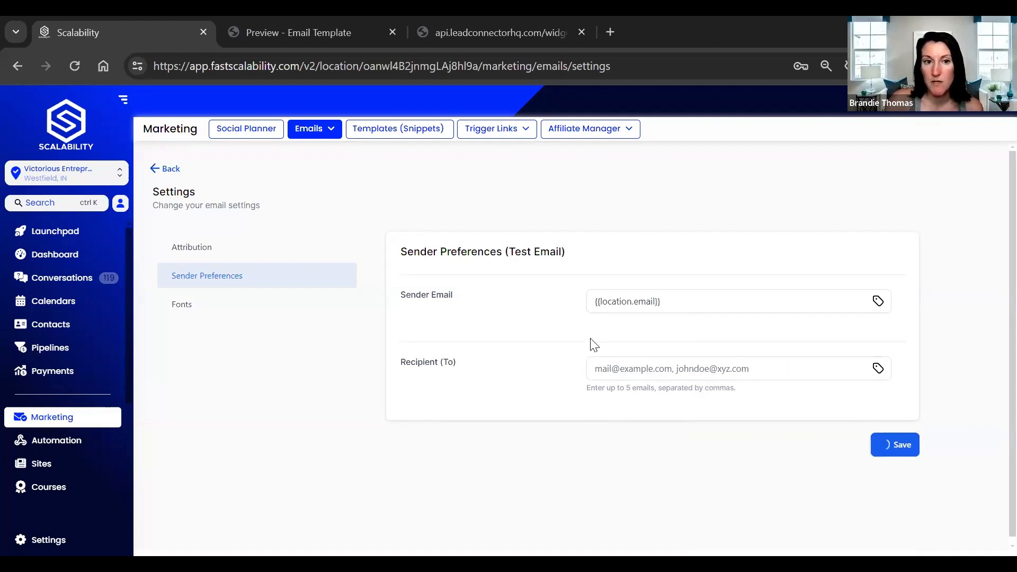
# - In the email settings' Fonts section, start adding a Google font and show the list of available fonts
pyautogui.click(177, 317)
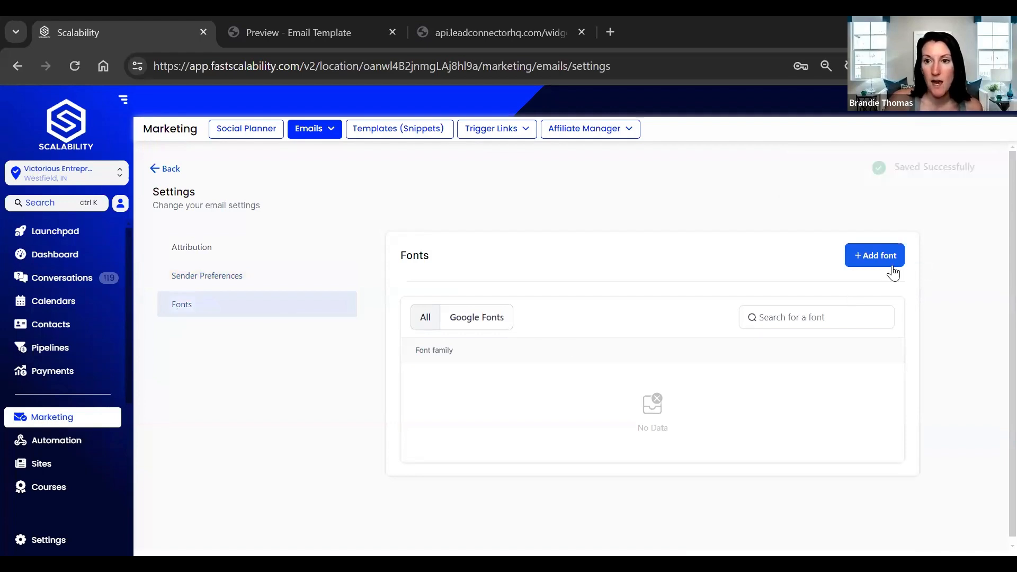
pyautogui.click(864, 256)
pyautogui.click(359, 334)
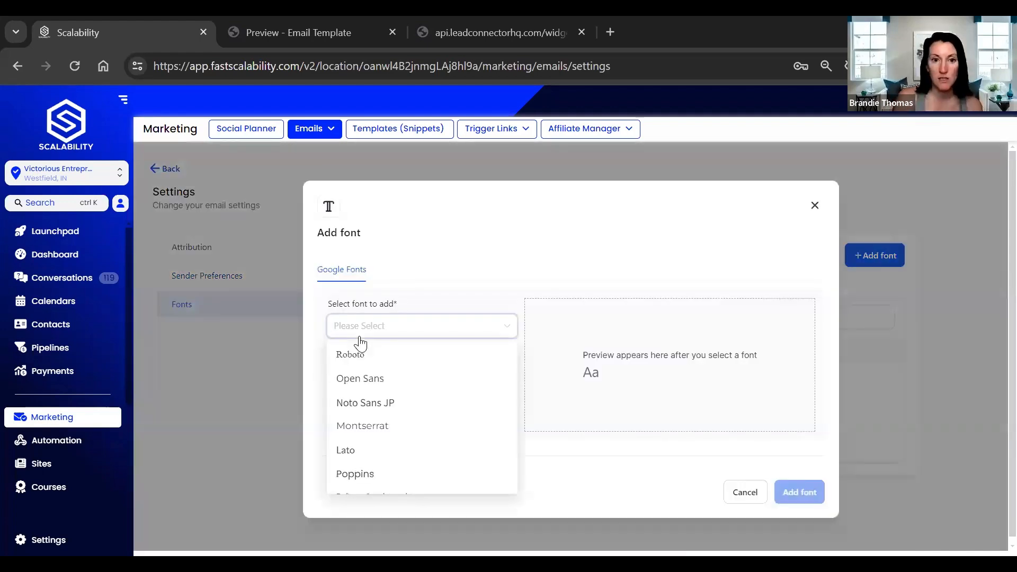
# - Search the Google Fonts list for Georgia and clear the search text
pyautogui.write('geo')
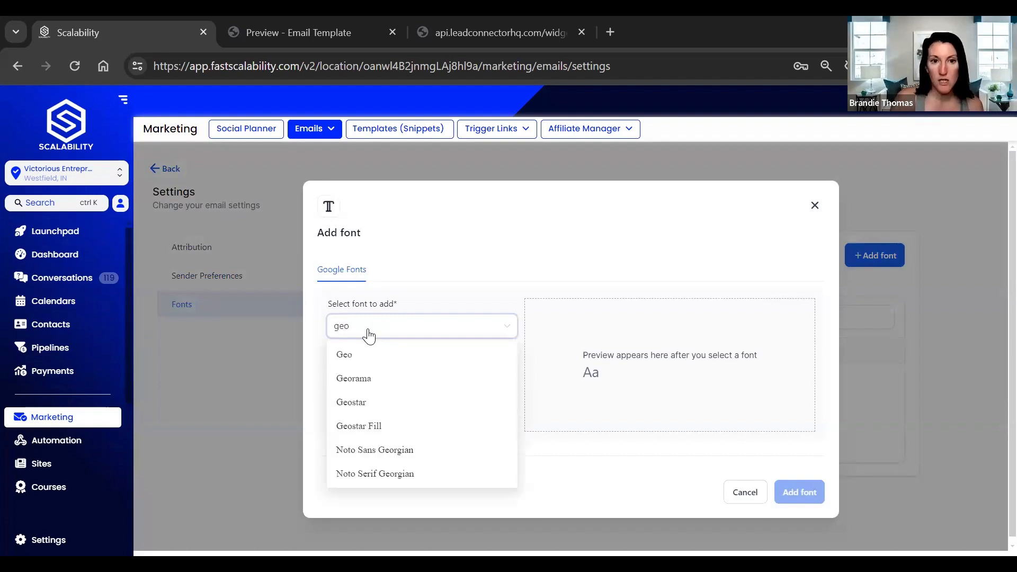
pyautogui.write('r')
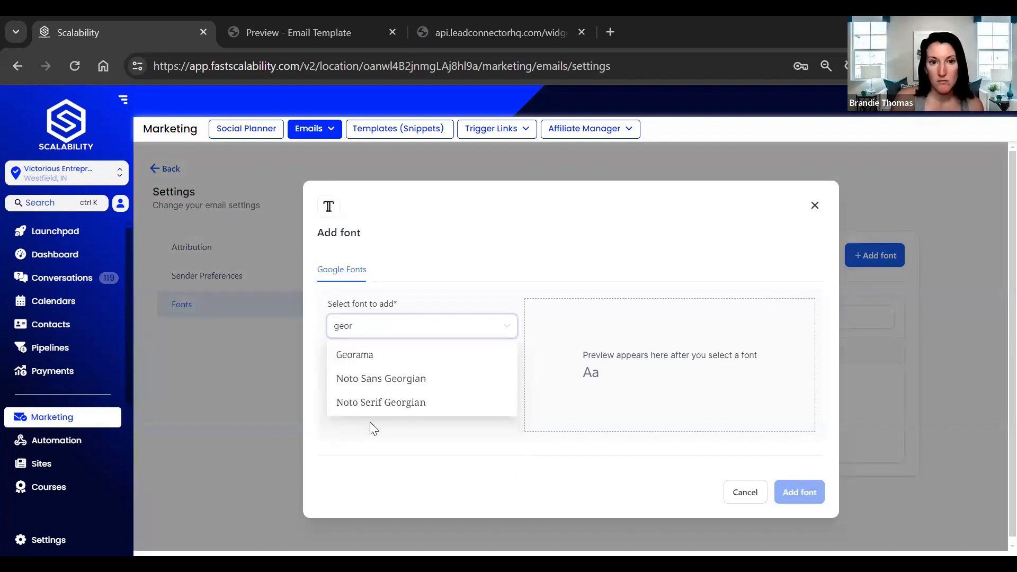
pyautogui.write('gia')
pyautogui.press('BackSpace')
pyautogui.press('BackSpace')
pyautogui.press('BackSpace')
pyautogui.press('BackSpace')
pyautogui.press('BackSpace')
pyautogui.press('BackSpace')
pyautogui.press('BackSpace')
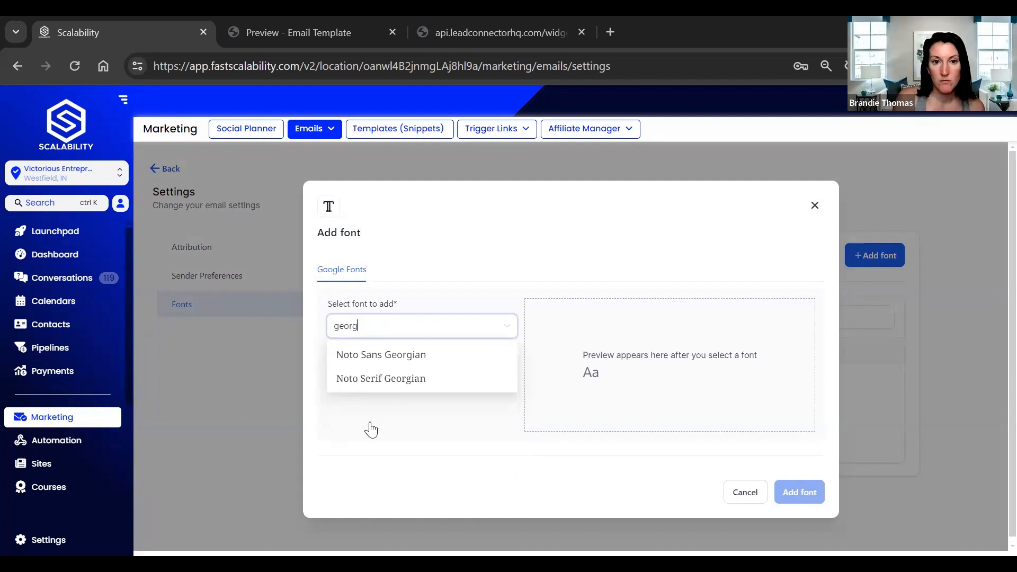
pyautogui.write('g')
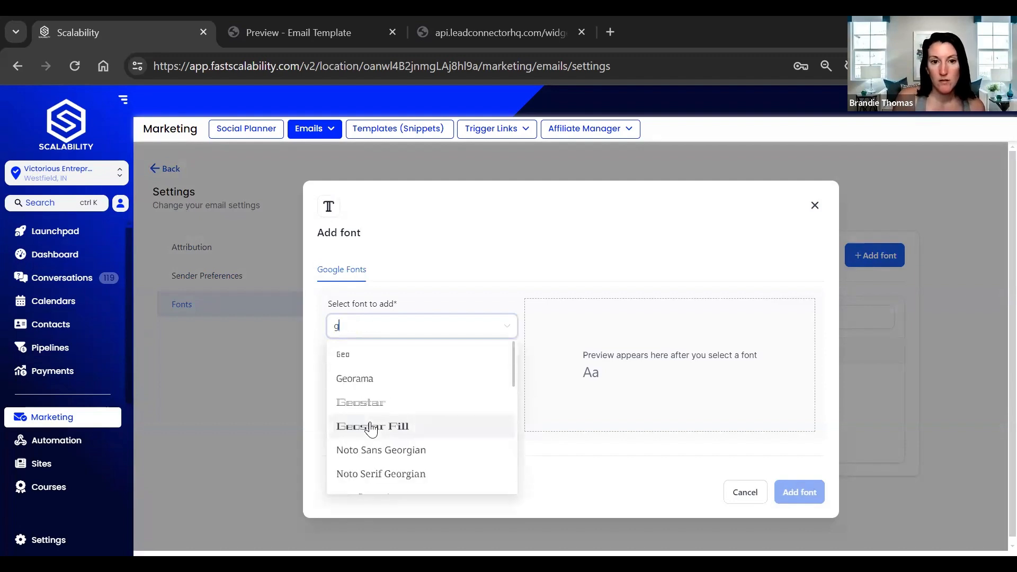
pyautogui.write('eorgia')
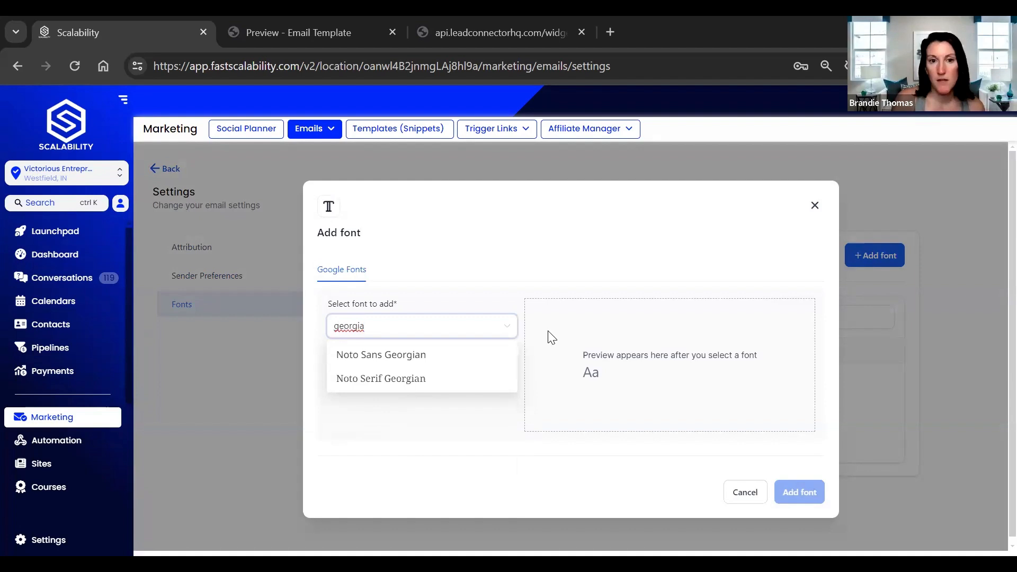
pyautogui.press('BackSpace')
pyautogui.press('BackSpace')
pyautogui.press('BackSpace')
pyautogui.press('BackSpace')
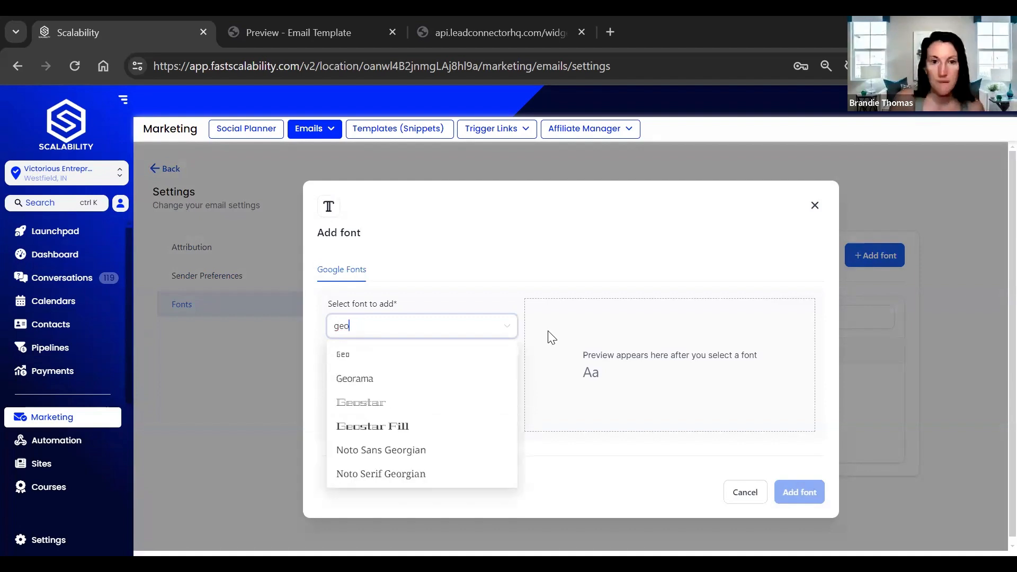
pyautogui.press('BackSpace')
pyautogui.press('BackSpace')
pyautogui.press('BackSpace')
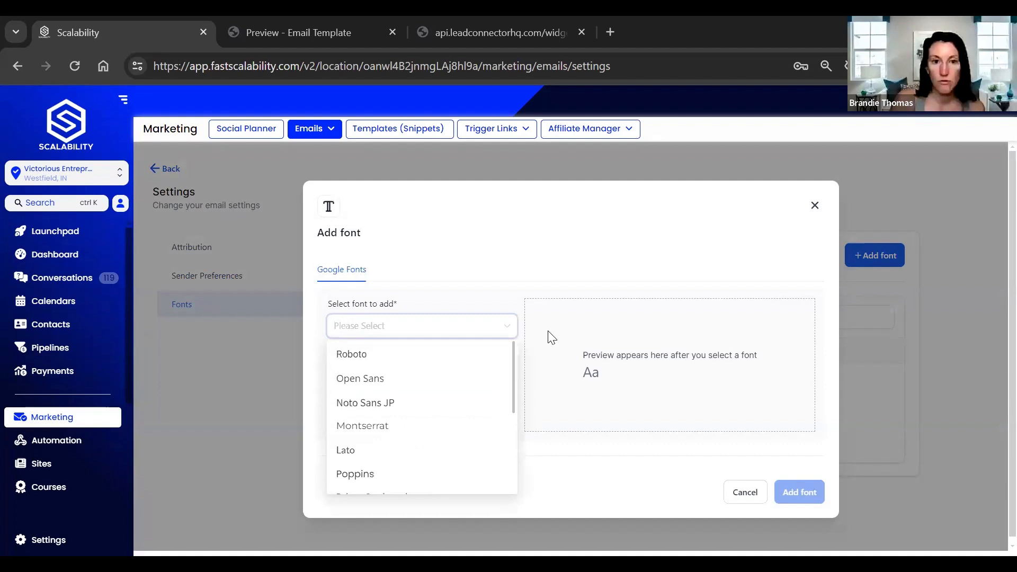
# - Find the Google font Playfair Display and add it to the email fonts
pyautogui.write('play')
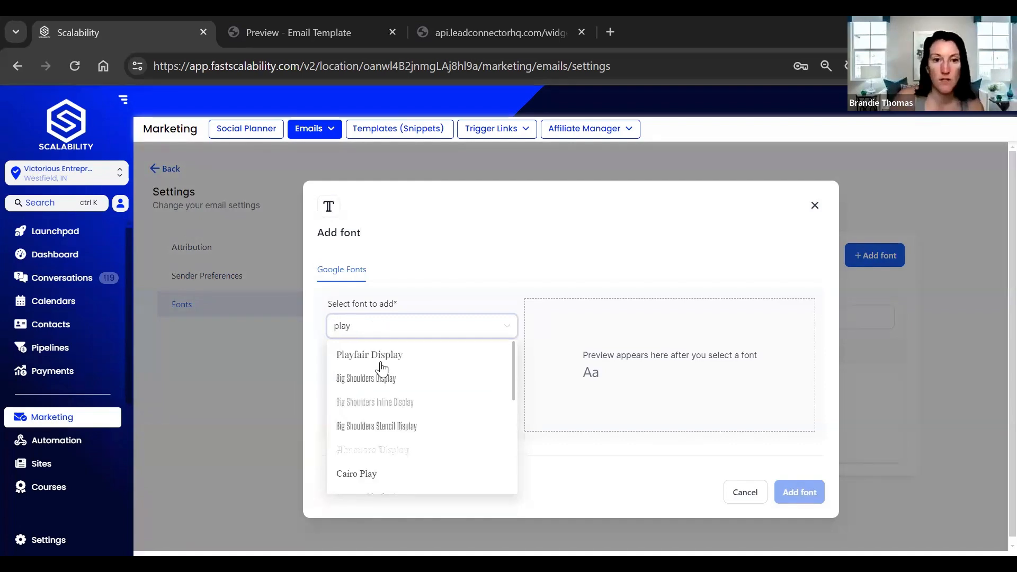
pyautogui.click(398, 354)
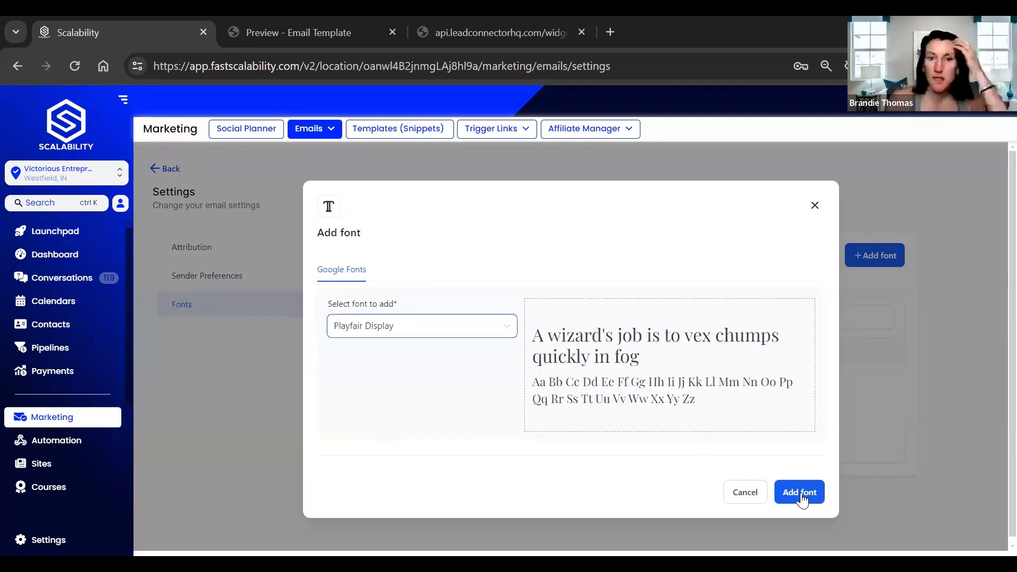
pyautogui.click(801, 492)
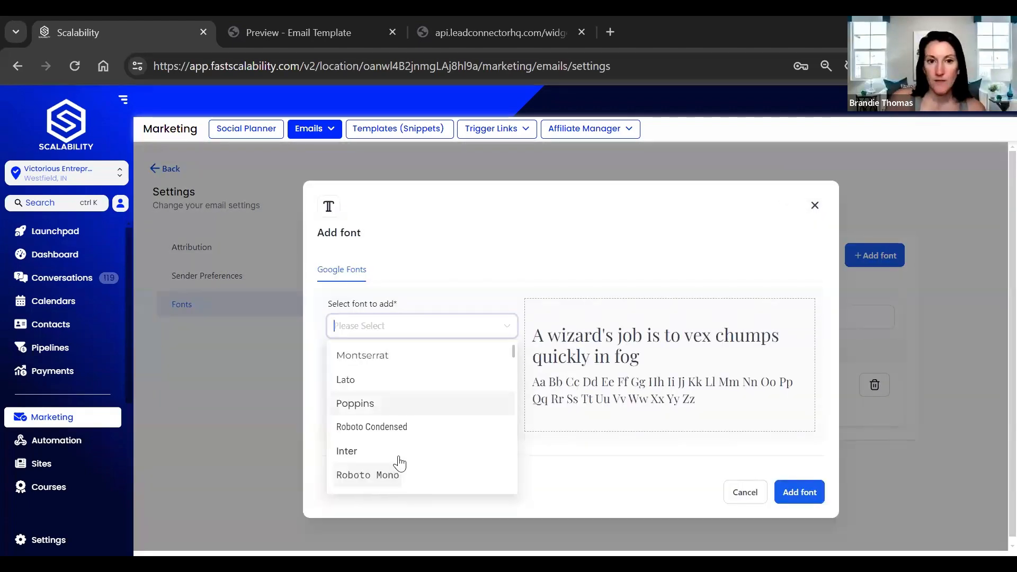
# - Browse the remaining Google fonts in the list and close the font dialog without adding another one
pyautogui.scroll(-1, 400, 466)
pyautogui.scroll(-2, 400, 463)
pyautogui.scroll(-4, 395, 458)
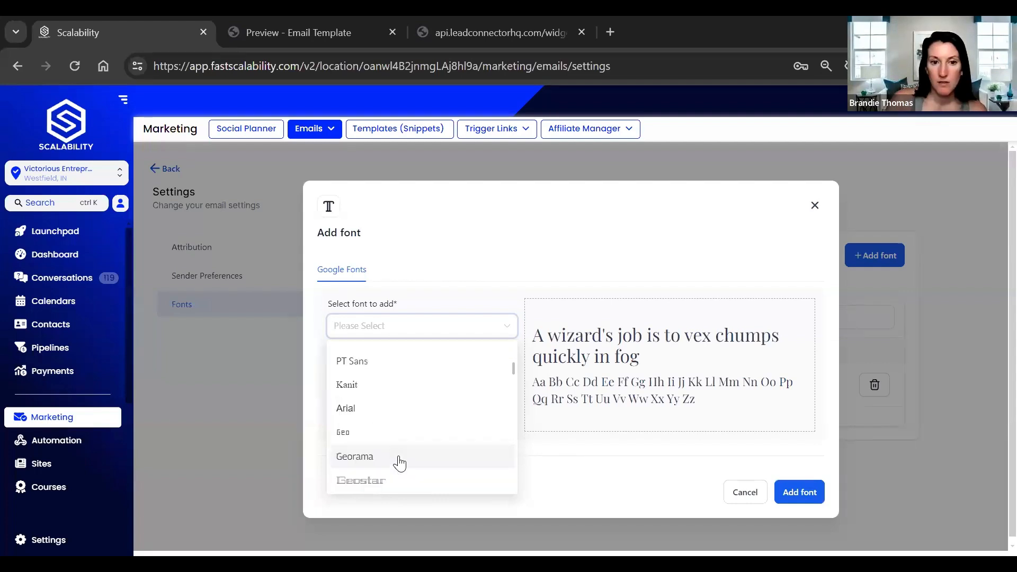
pyautogui.scroll(-5, 398, 491)
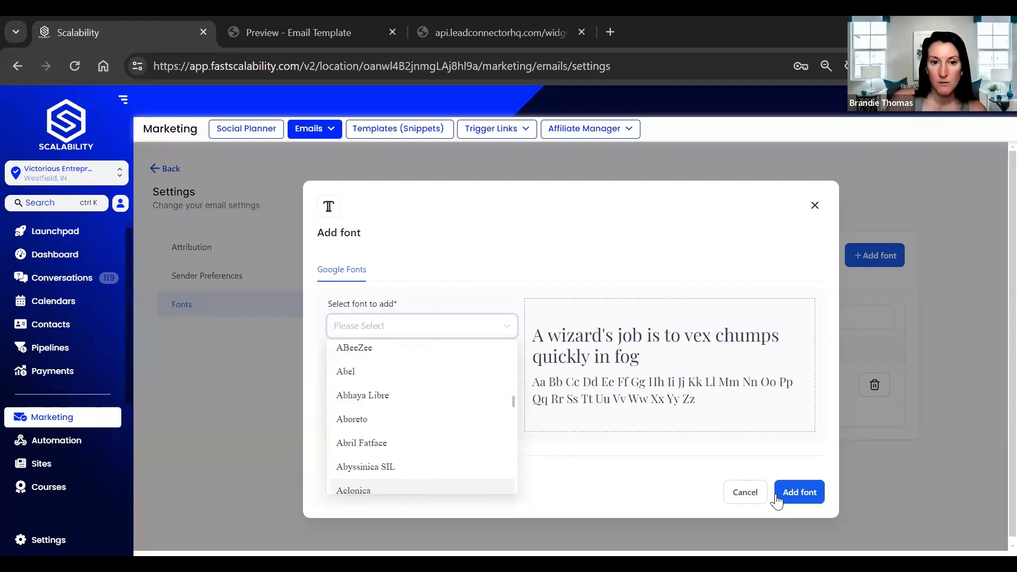
pyautogui.scroll(-5, 465, 451)
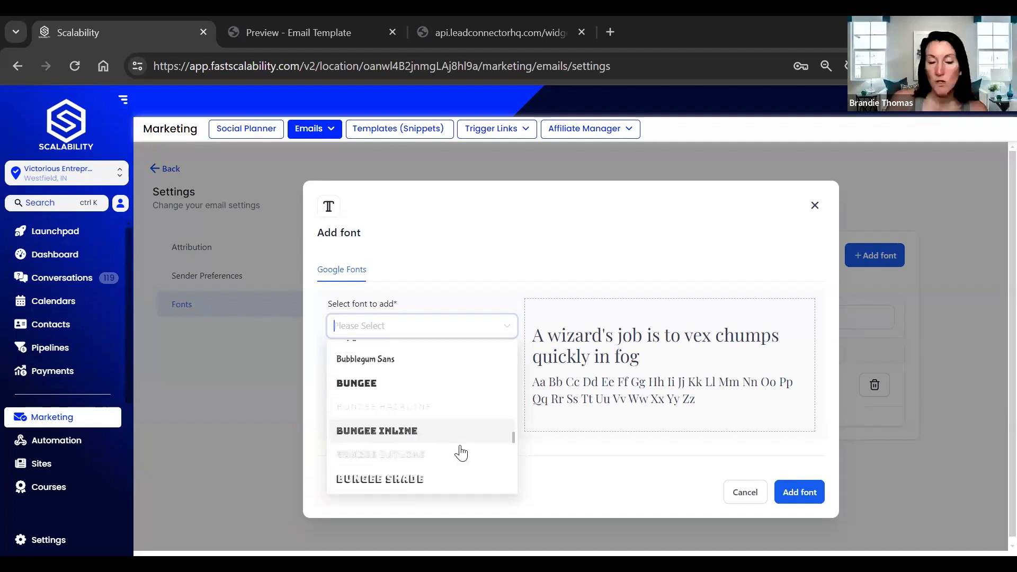
pyautogui.moveTo(515, 473); pyautogui.dragTo(519, 511)
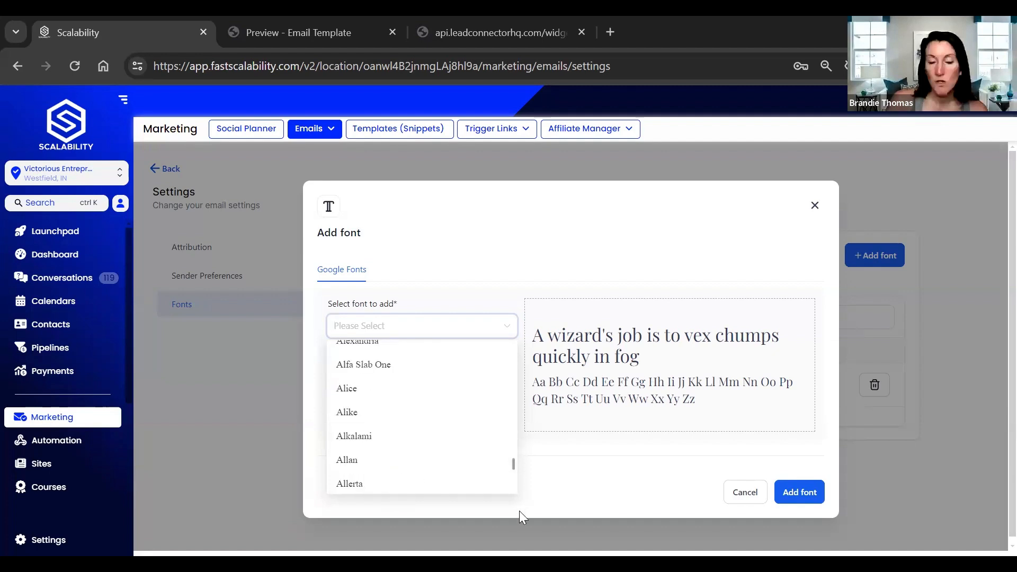
pyautogui.moveTo(516, 416); pyautogui.dragTo(513, 325)
pyautogui.click(741, 495)
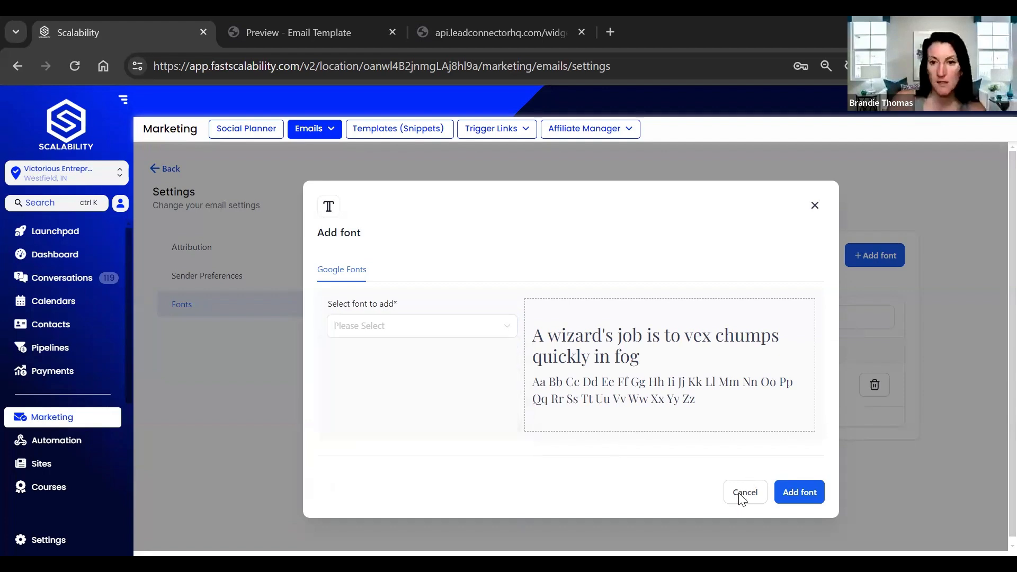
pyautogui.click(741, 495)
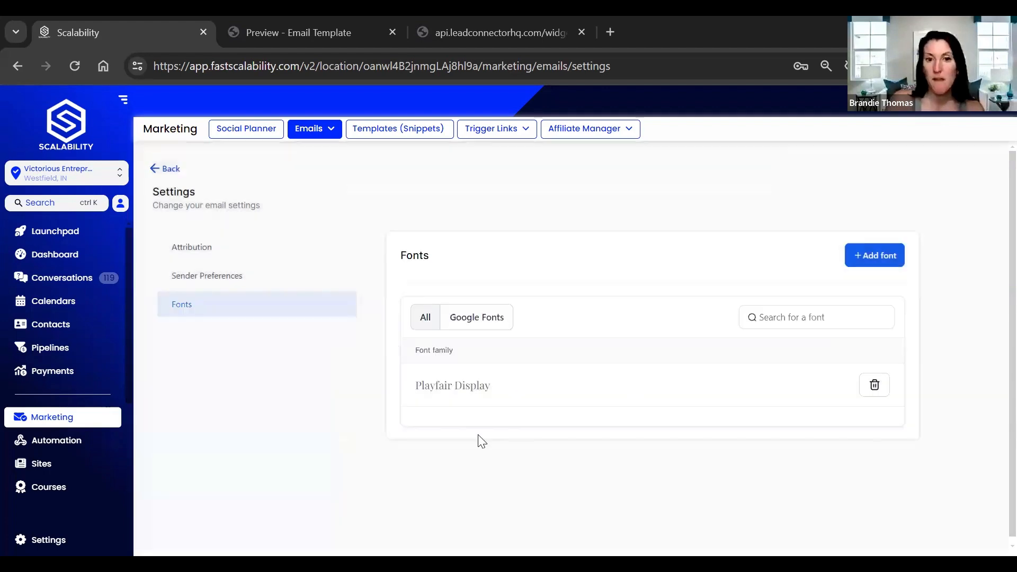
# - Review the attribution window and campaign options in the email settings and return to the email campaigns list
pyautogui.click(192, 247)
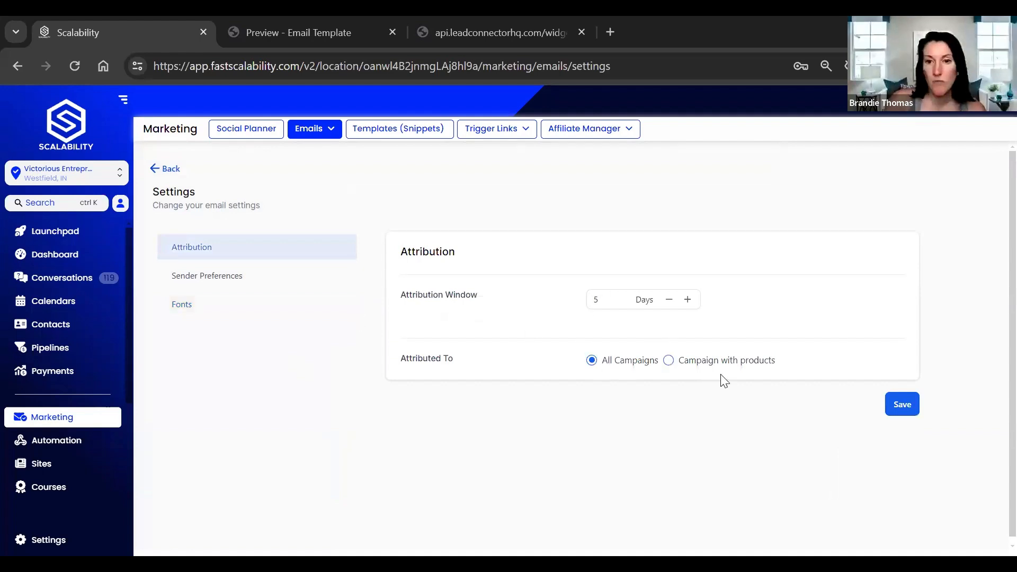
pyautogui.click(163, 175)
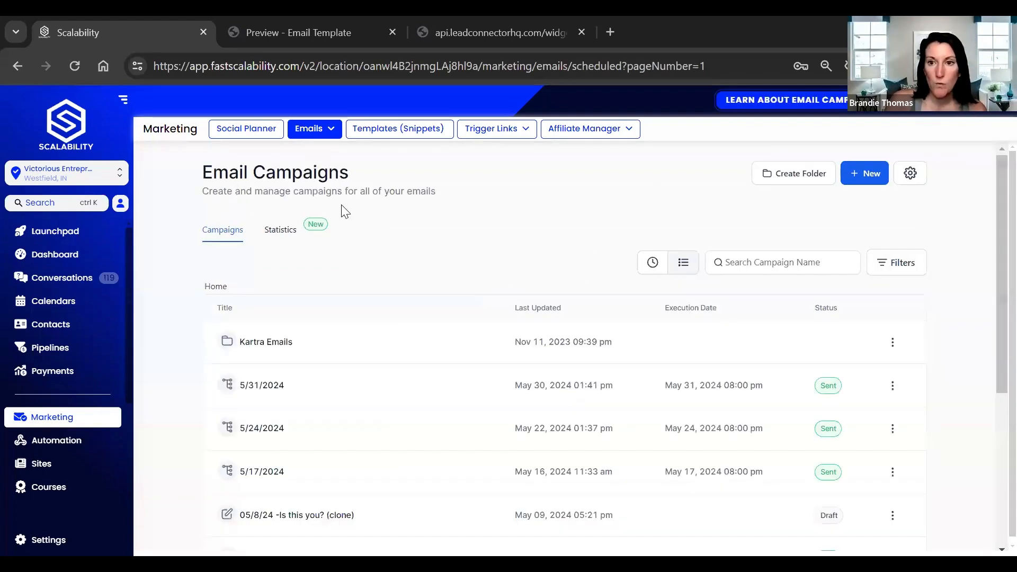
pyautogui.click(312, 133)
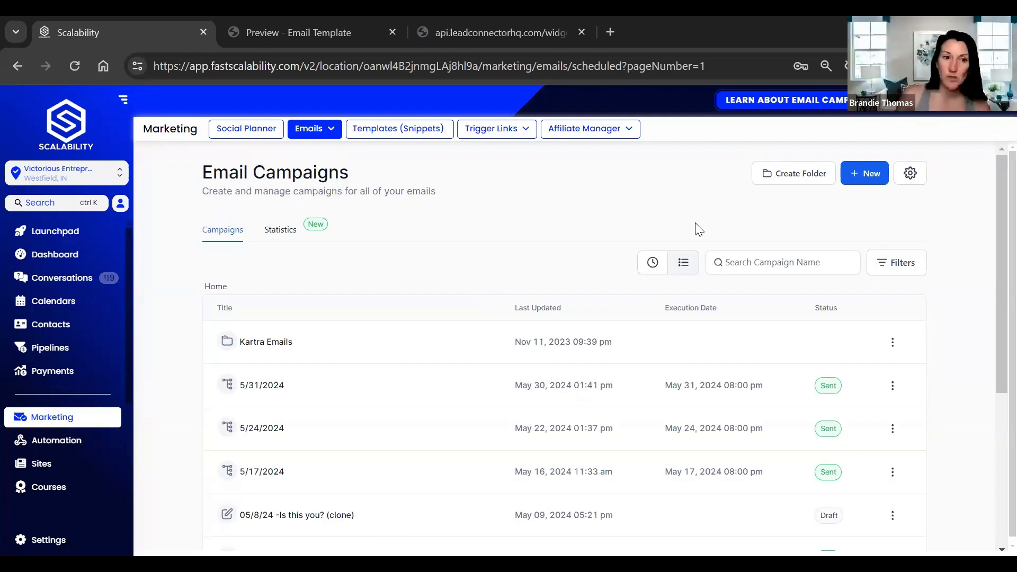
# - Go to the automation workflows and start a new workflow by selecting a recipe
pyautogui.click(51, 446)
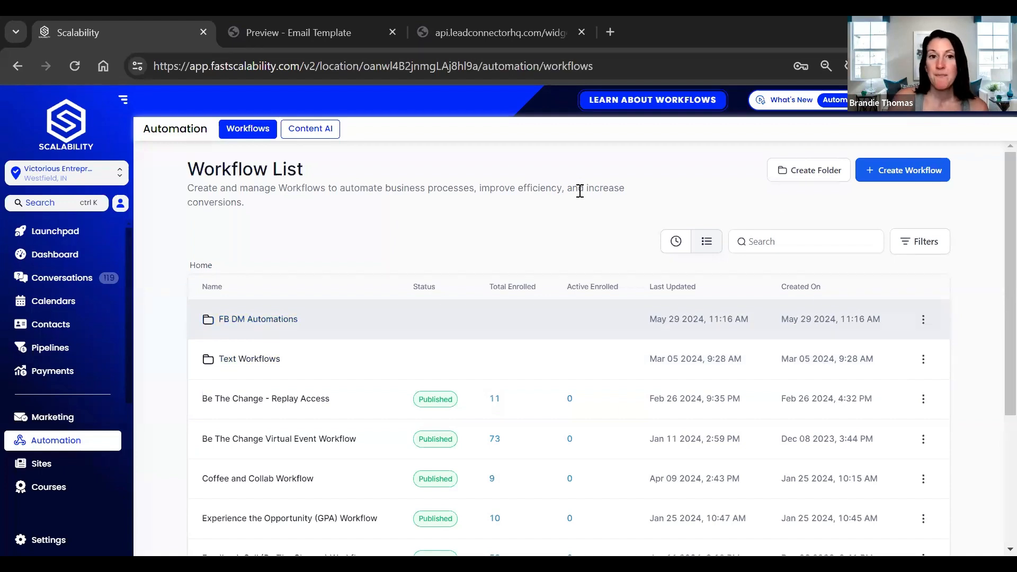
pyautogui.click(898, 176)
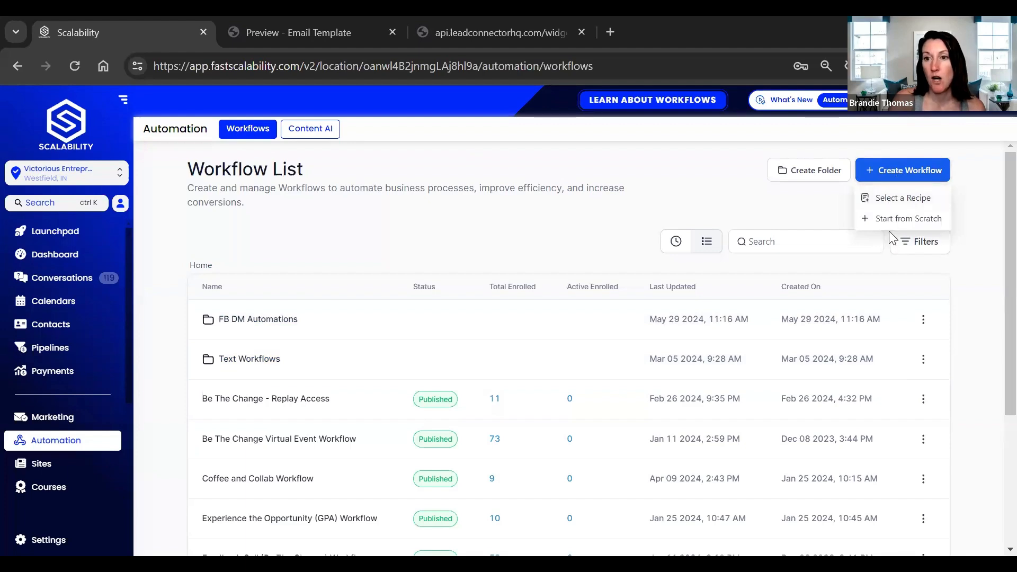
pyautogui.click(907, 206)
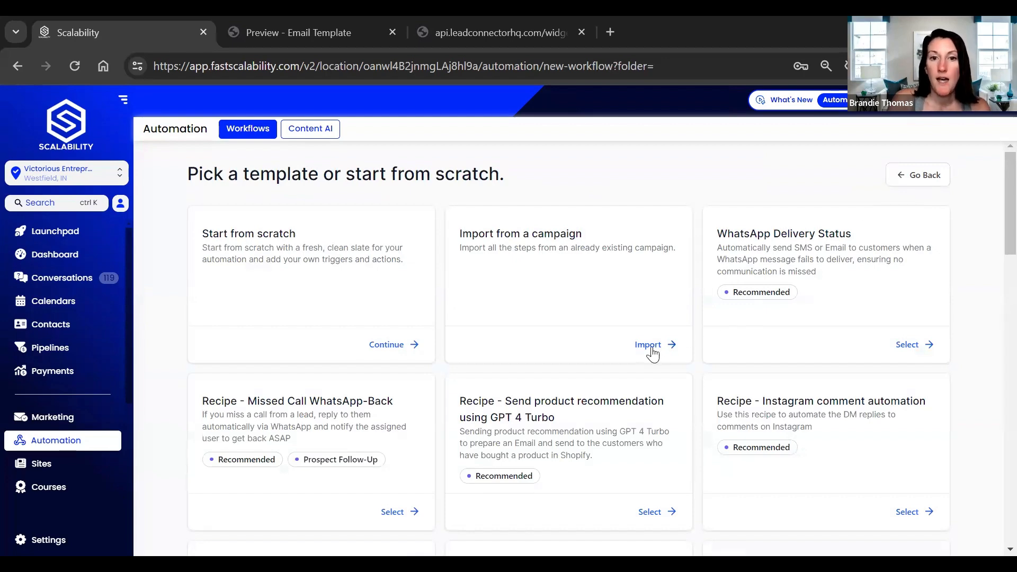
# - Check which existing campaigns can be imported as a workflow and close the import dialog
pyautogui.scroll(-2, 582, 360)
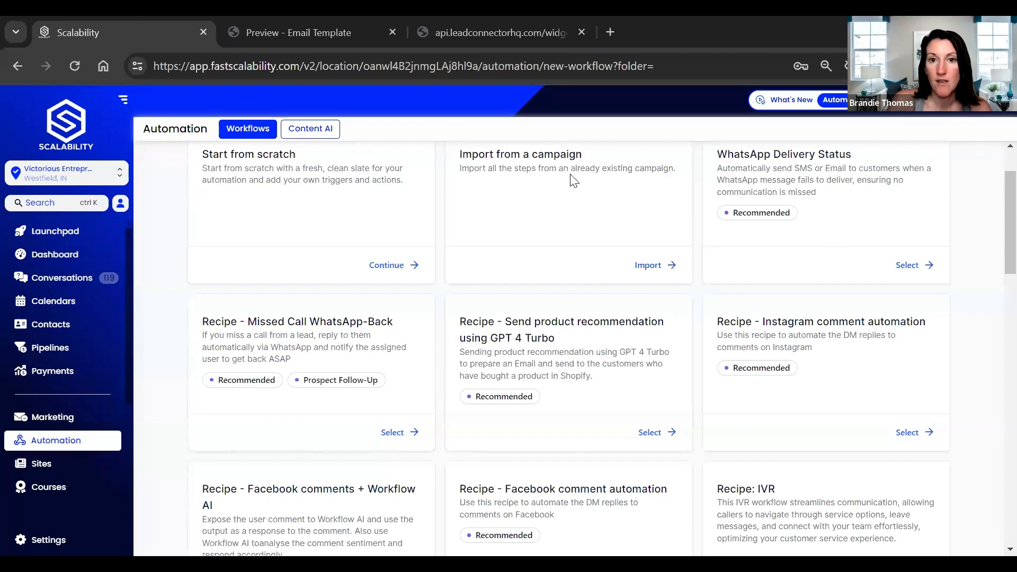
pyautogui.click(650, 275)
pyautogui.click(524, 360)
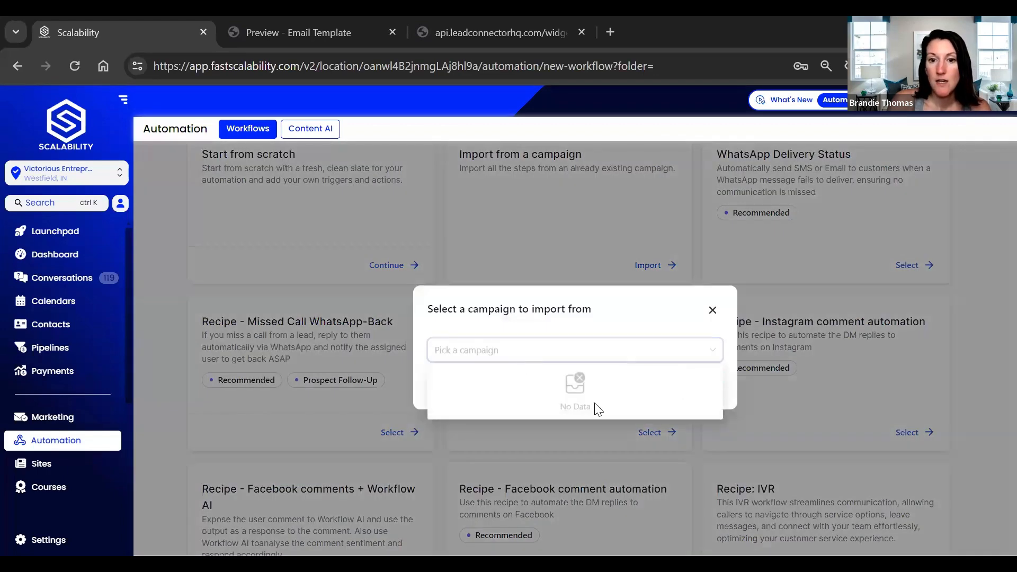
pyautogui.click(714, 311)
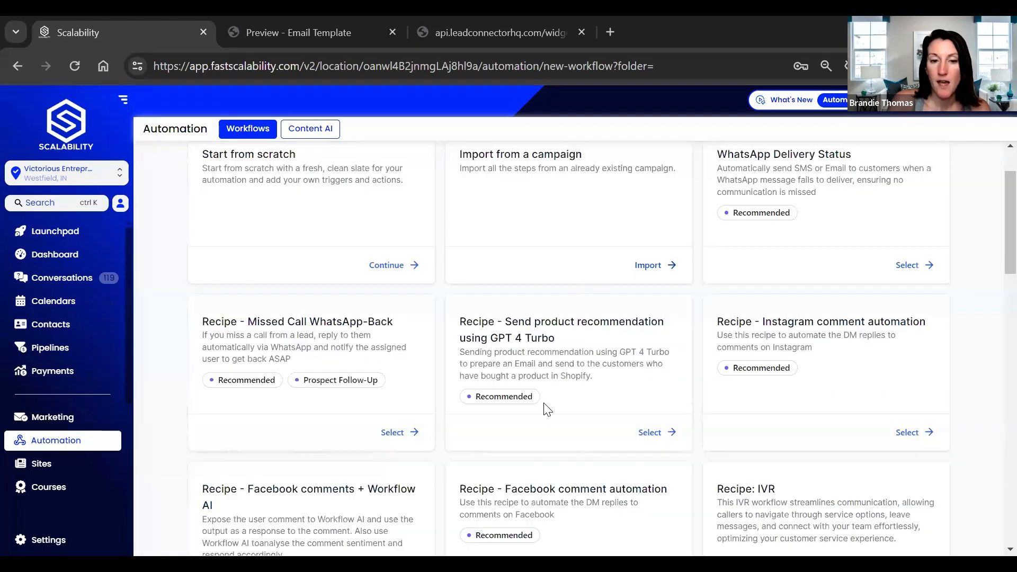
# - Create a workflow from the Long Term Nurture/Reactivation Email Sequence recipe and look through its wait and email steps
pyautogui.scroll(-3, 507, 424)
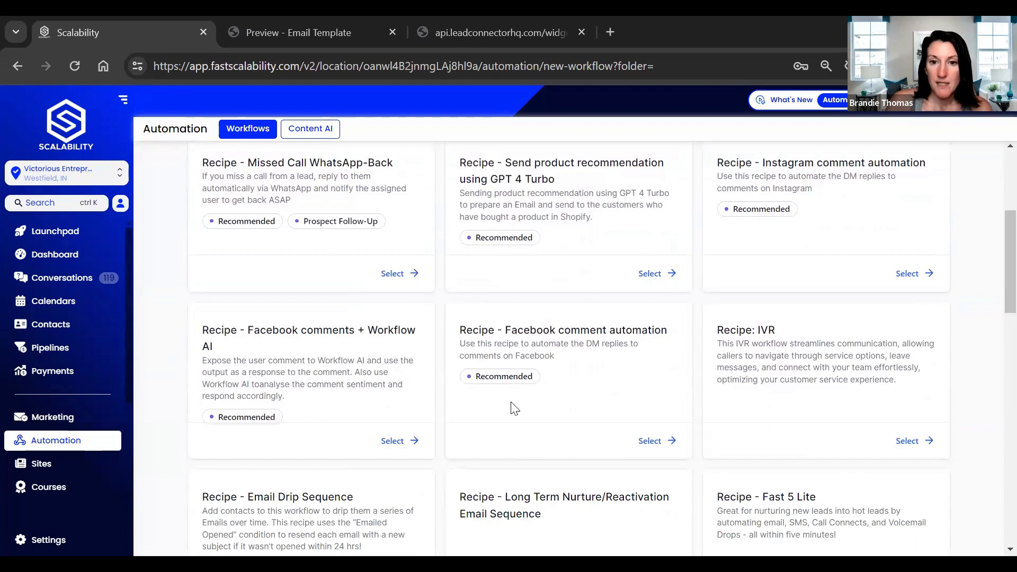
pyautogui.scroll(-2, 617, 445)
pyautogui.scroll(-1, 618, 451)
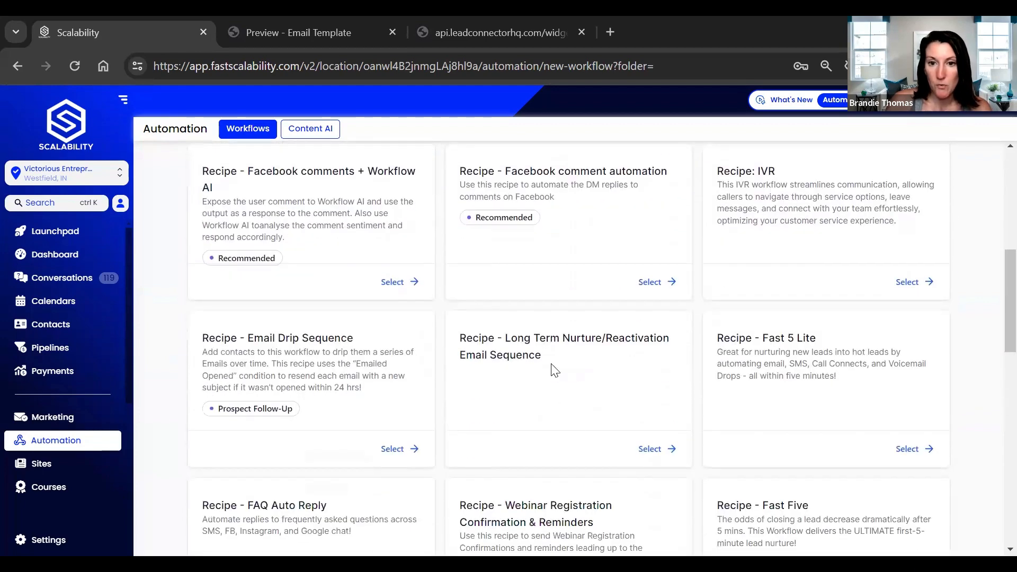
pyautogui.click(646, 449)
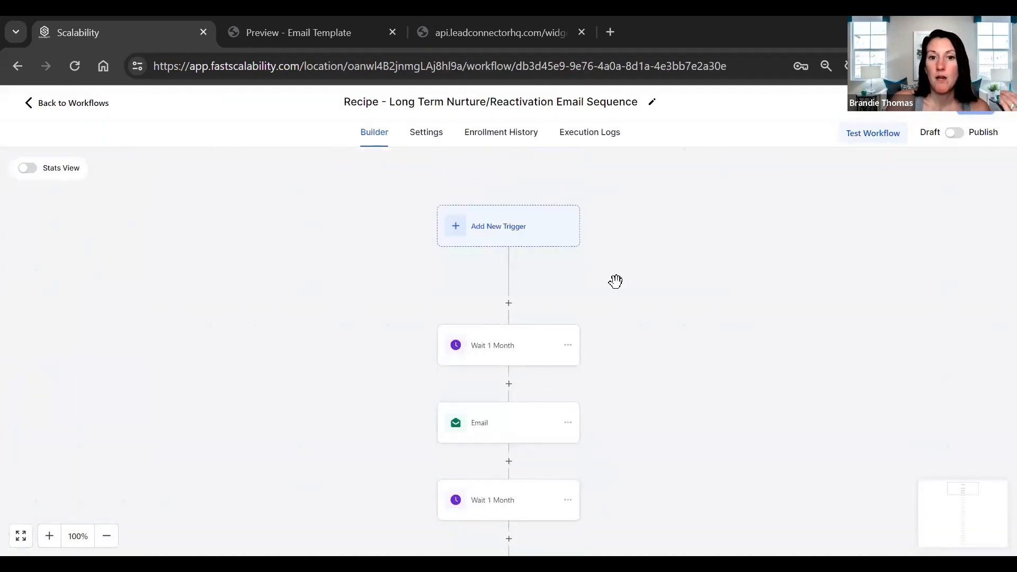
pyautogui.scroll(1, 609, 323)
pyautogui.scroll(-1, 538, 402)
pyautogui.scroll(-2, 667, 440)
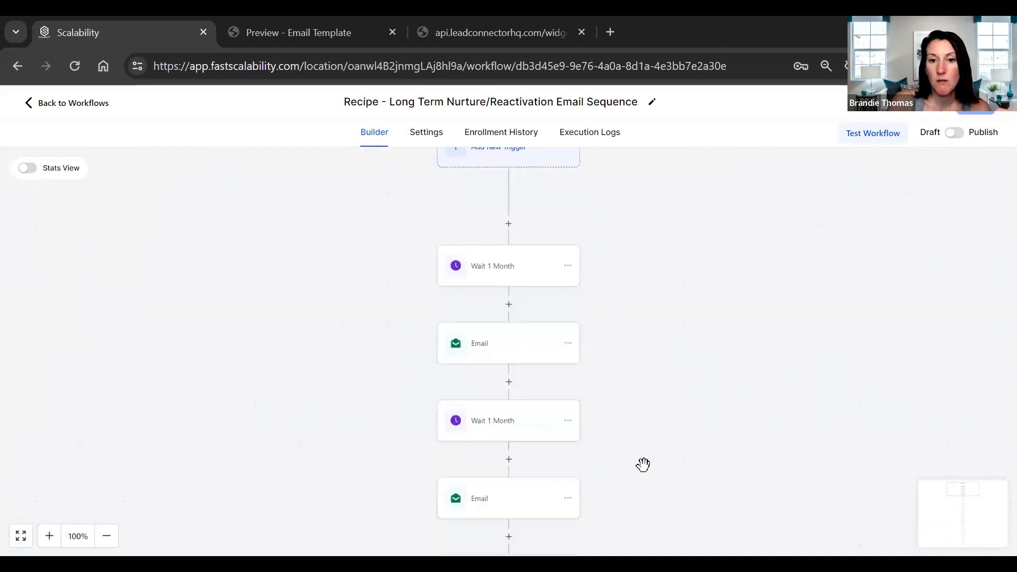
pyautogui.scroll(-4, 609, 506)
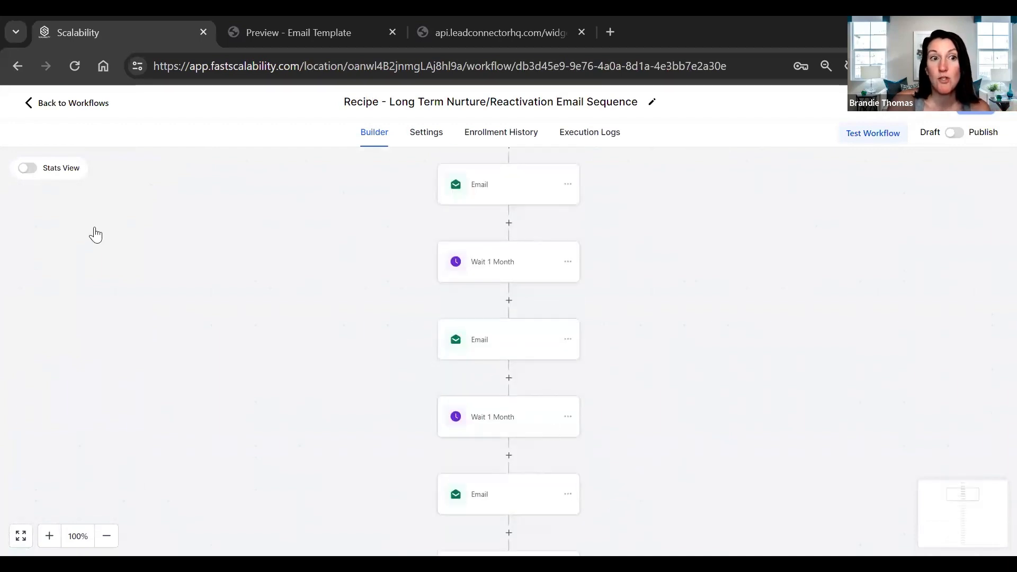
# - Return to the workflow list and create a new workflow from the Email Drip Sequence recipe
pyautogui.click(30, 105)
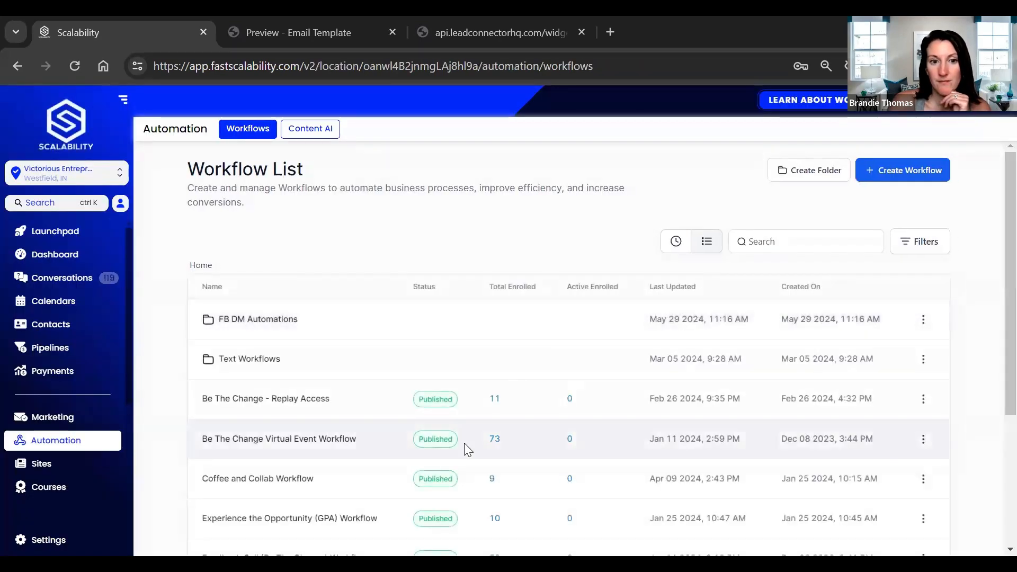
pyautogui.click(897, 171)
pyautogui.click(890, 201)
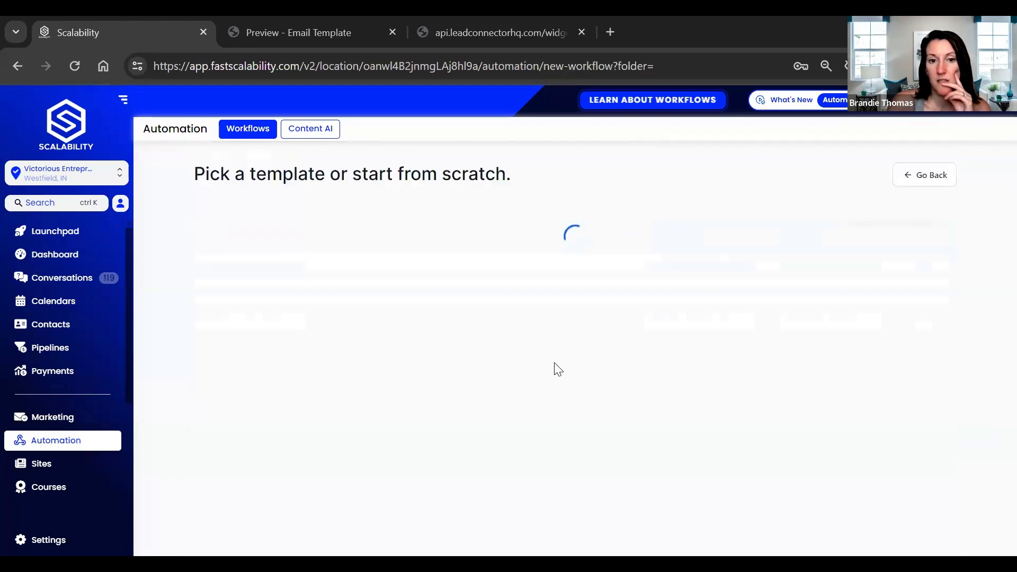
pyautogui.scroll(-7, 323, 397)
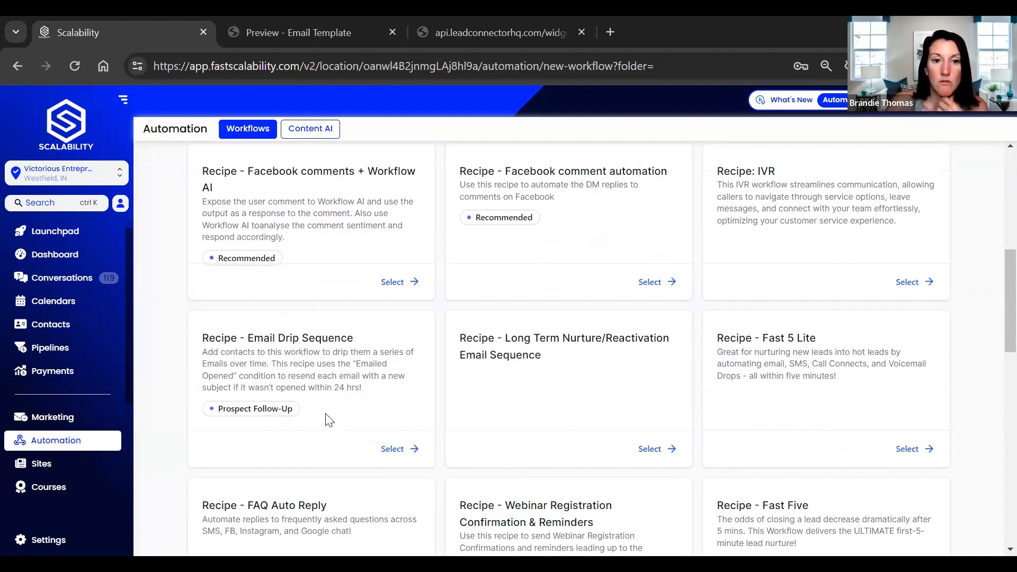
pyautogui.click(390, 449)
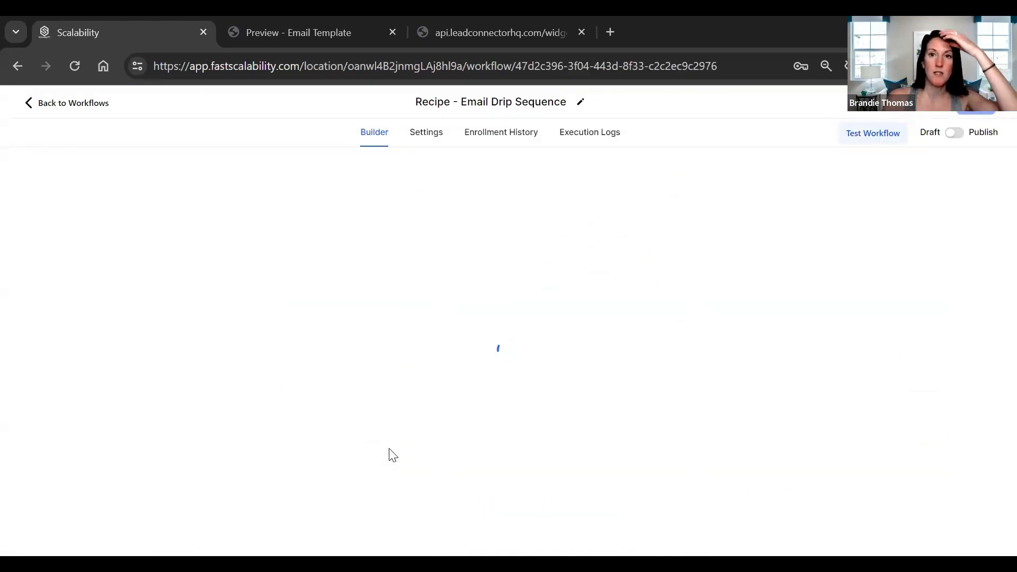
pyautogui.scroll(-2, 648, 368)
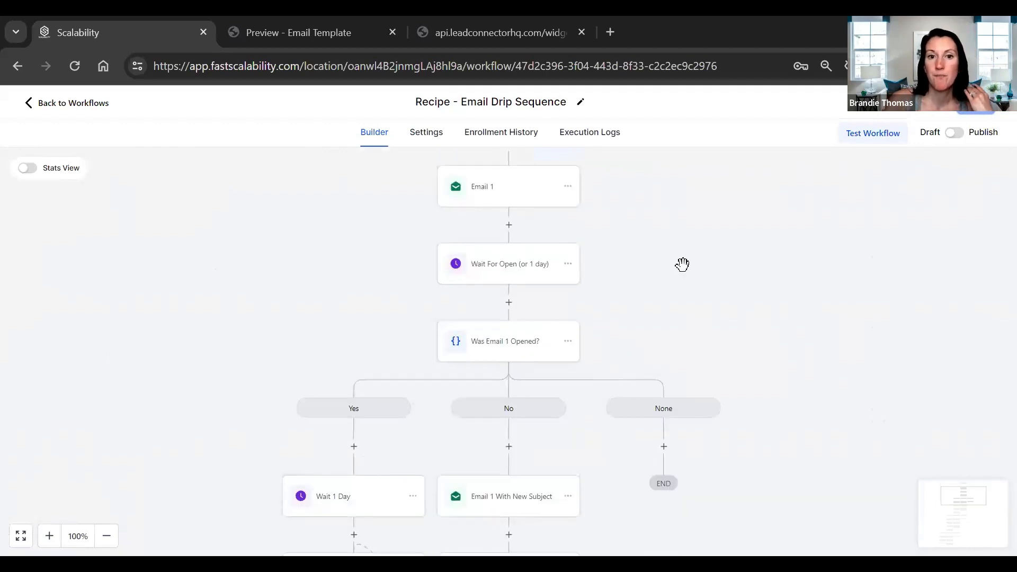
pyautogui.scroll(3, 682, 265)
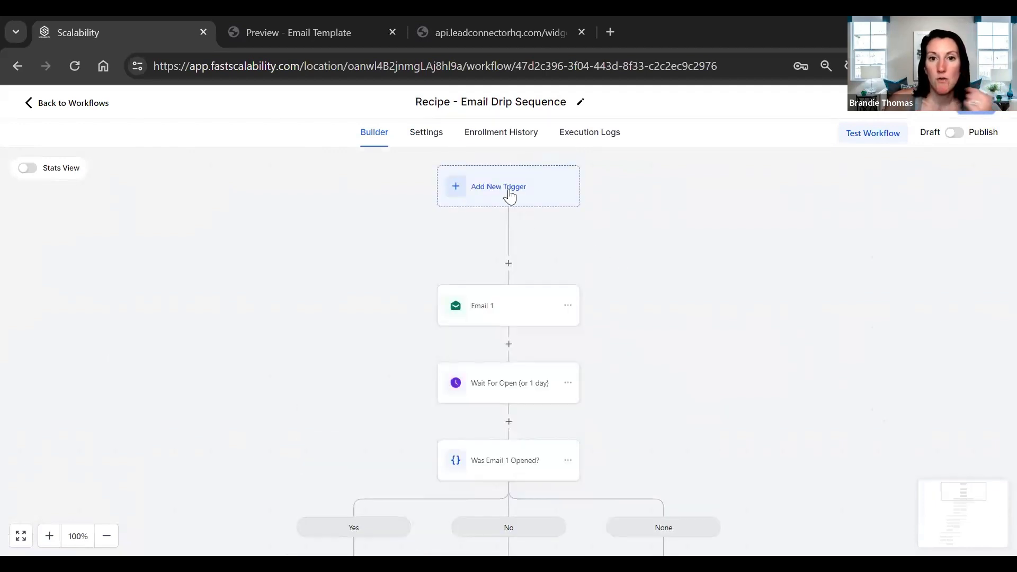
# - Add a new workflow trigger by searching for "form" and choosing Form Submitted
pyautogui.click(510, 196)
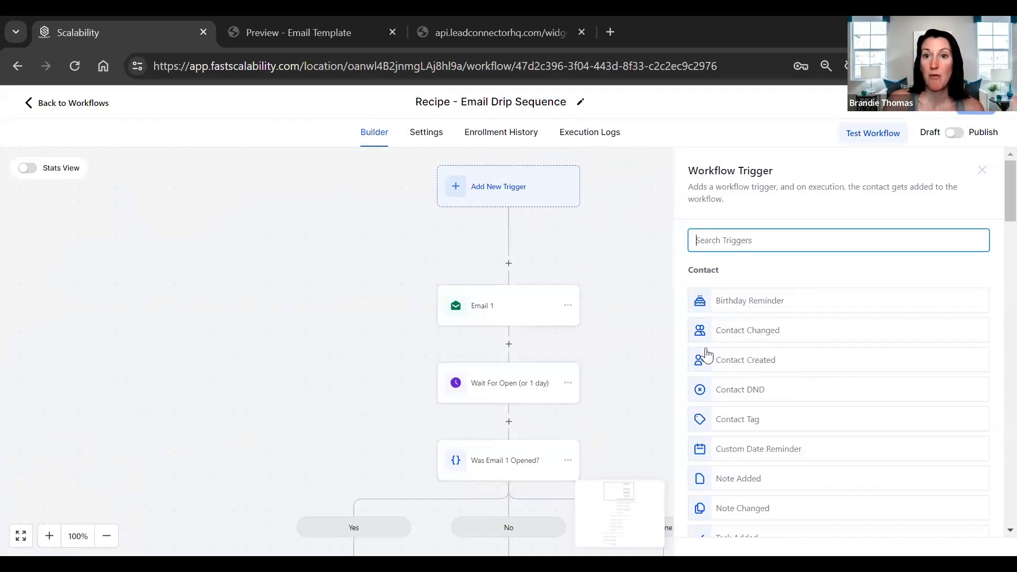
pyautogui.write('form')
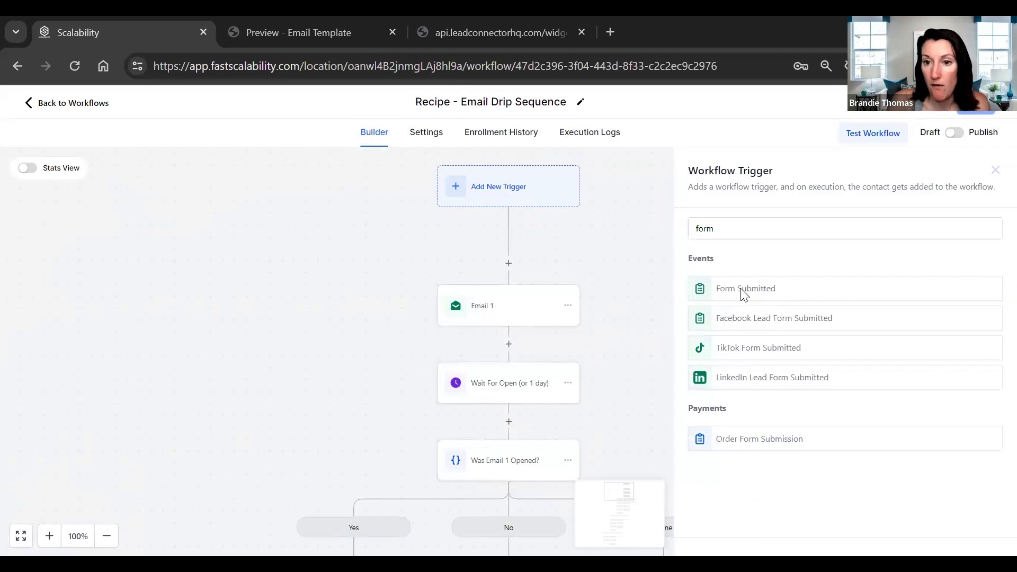
pyautogui.click(740, 289)
# - Filter the Form Submitted trigger to the R2P Podcast Interview Booking Form, review the other forms, and close the trigger without saving
pyautogui.click(518, 356)
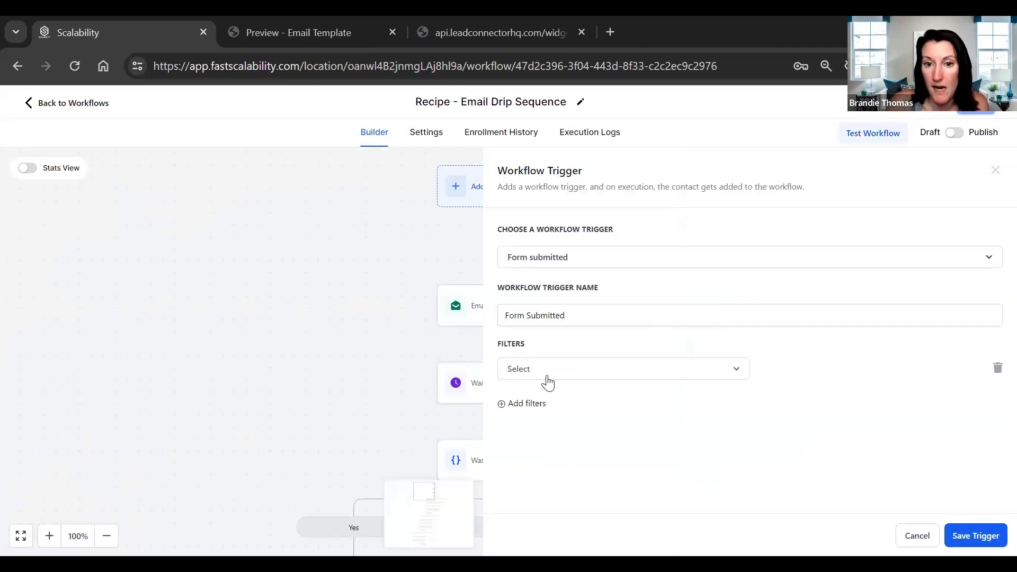
pyautogui.click(547, 372)
pyautogui.click(530, 454)
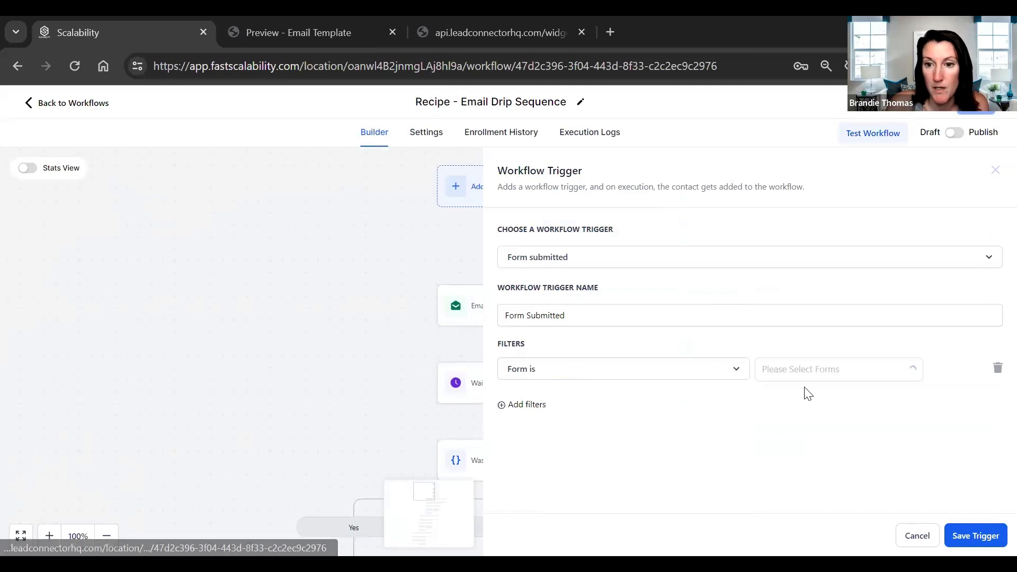
pyautogui.click(824, 377)
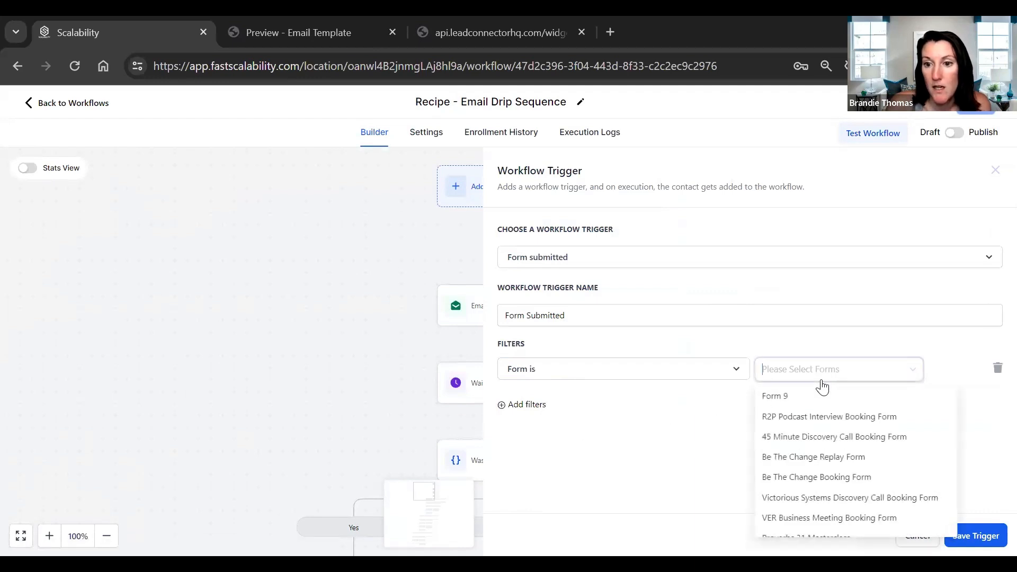
pyautogui.click(861, 422)
pyautogui.click(919, 503)
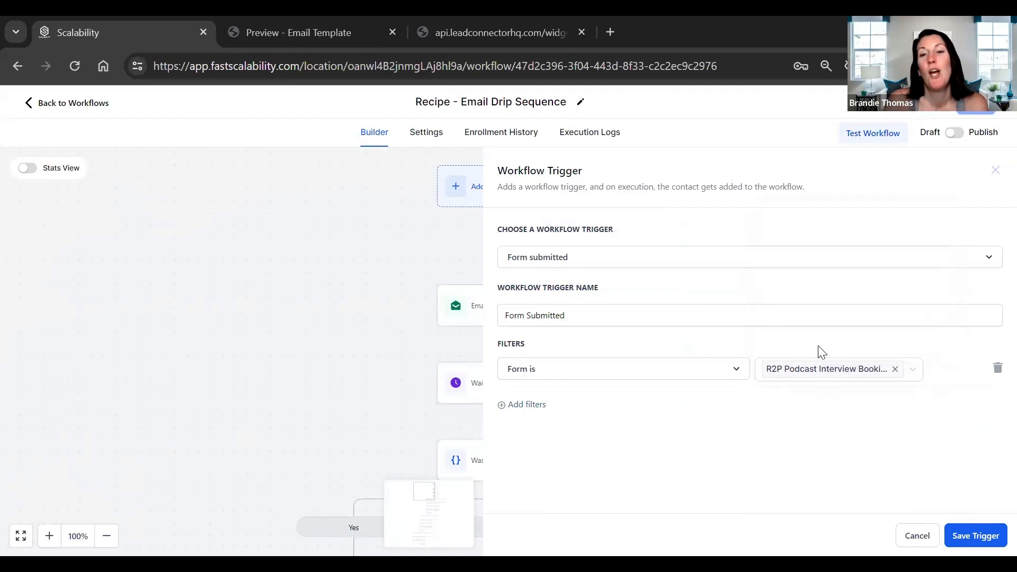
pyautogui.click(826, 375)
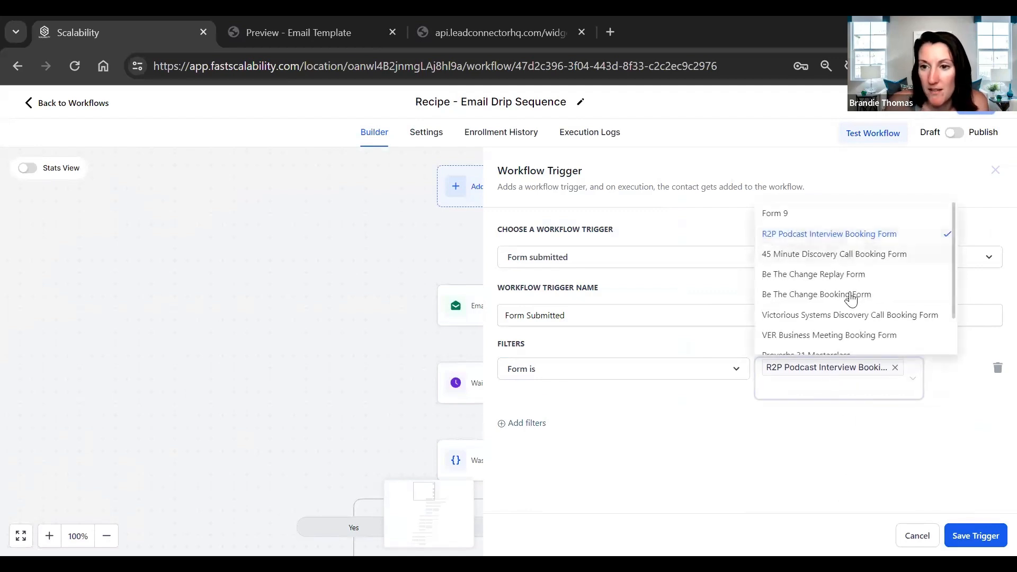
pyautogui.click(881, 412)
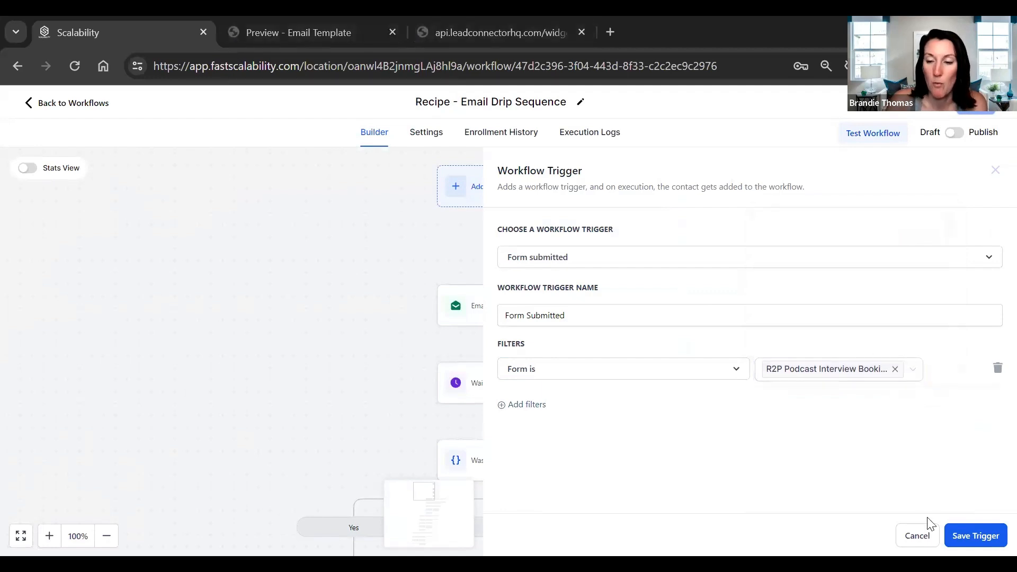
pyautogui.click(995, 170)
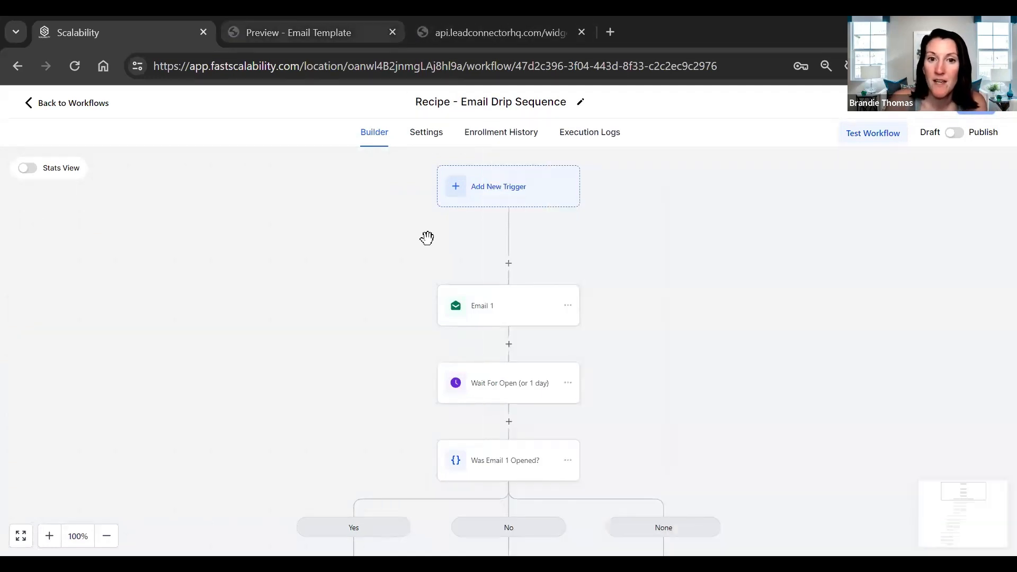
# - Open the Email 1 action and review its sender, subject, template, message and test email fields
pyautogui.scroll(-1, 580, 298)
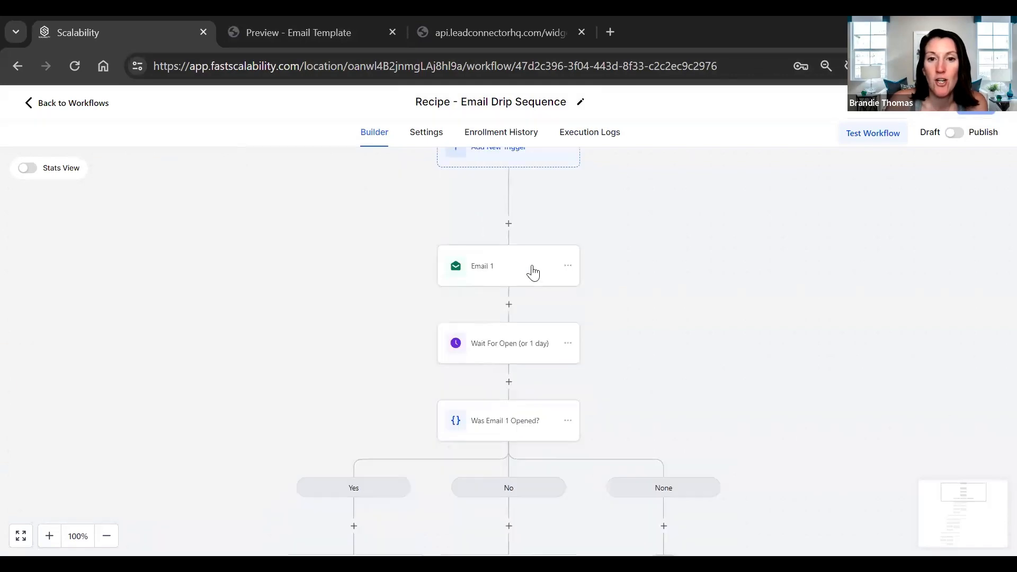
pyautogui.click(490, 268)
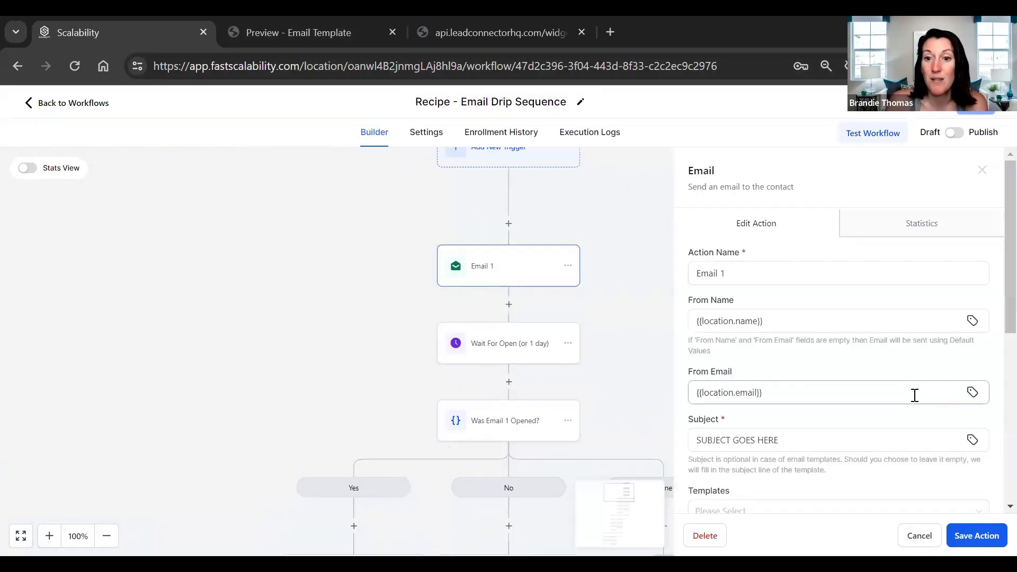
pyautogui.scroll(-2, 903, 403)
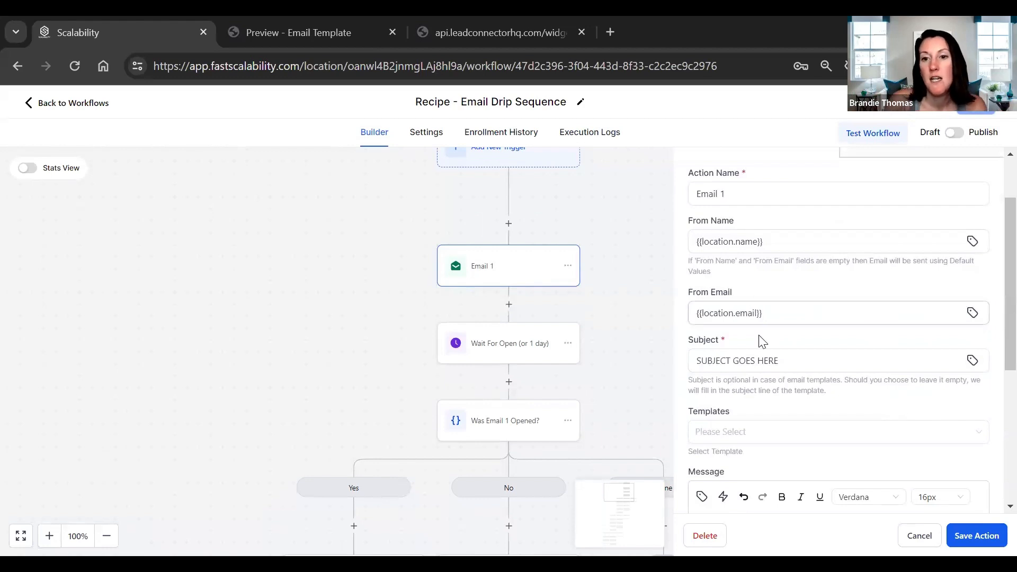
pyautogui.moveTo(693, 358); pyautogui.dragTo(861, 379)
pyautogui.scroll(-3, 861, 379)
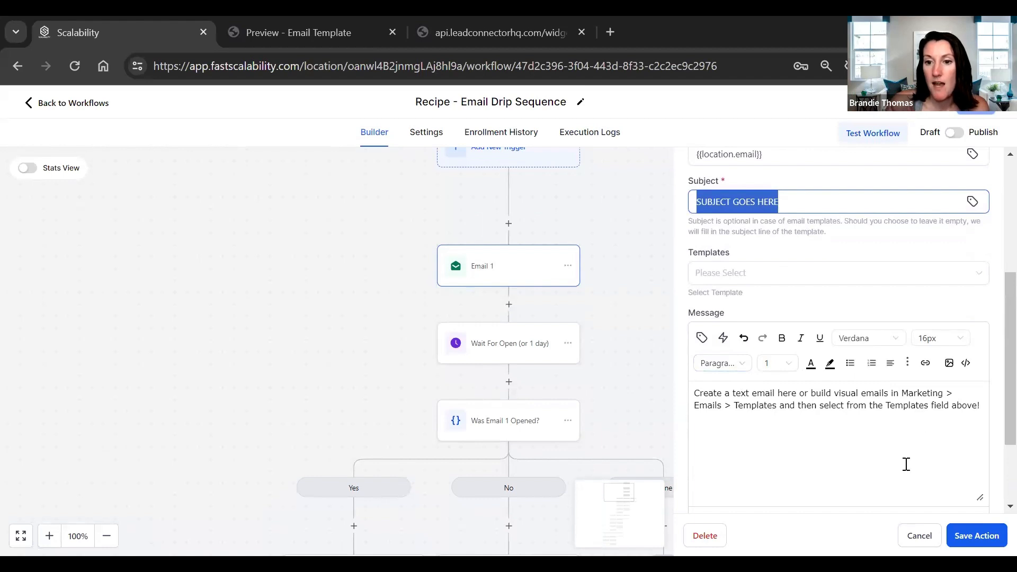
pyautogui.scroll(-2, 895, 464)
pyautogui.moveTo(981, 395); pyautogui.dragTo(984, 440)
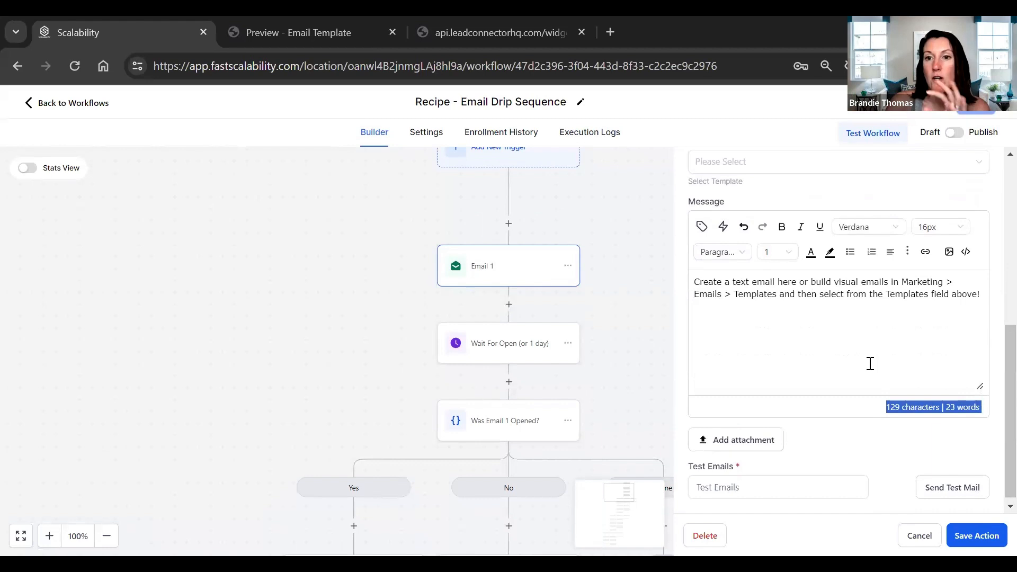
# - Choose Email Template as the template for Email 1, and cancel the action's changes
pyautogui.scroll(2, 869, 363)
pyautogui.click(784, 239)
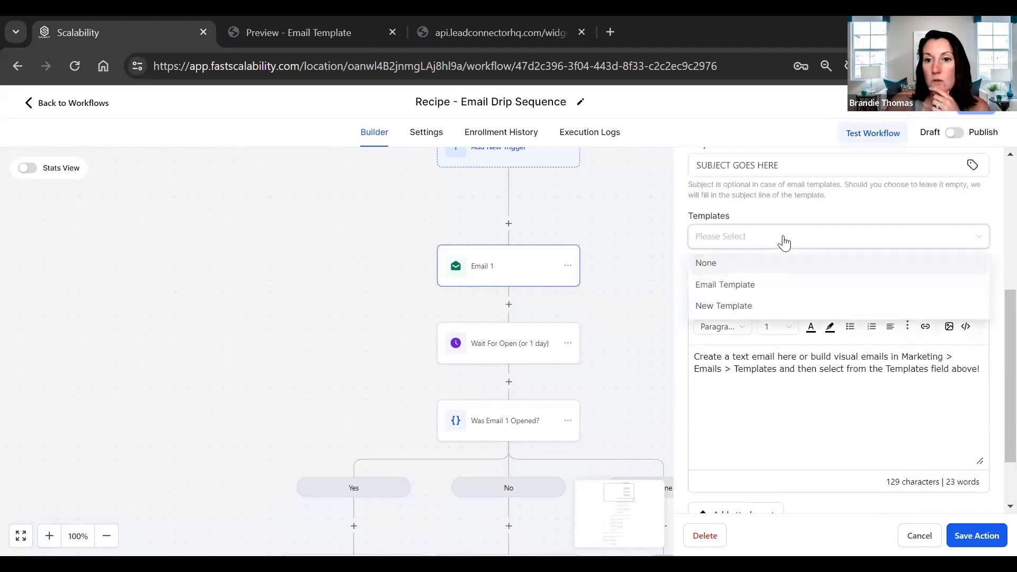
pyautogui.click(727, 286)
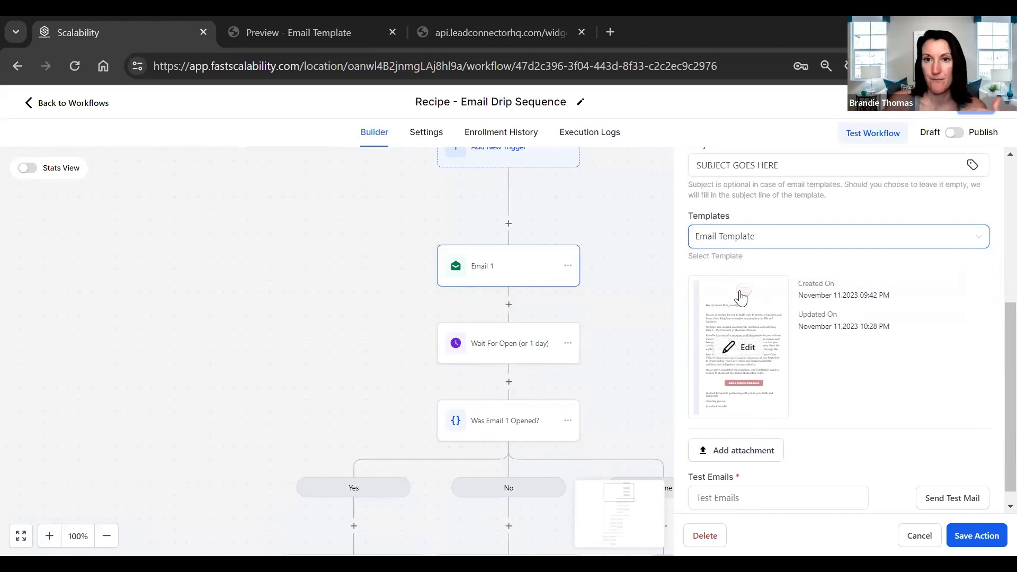
pyautogui.scroll(-1, 518, 391)
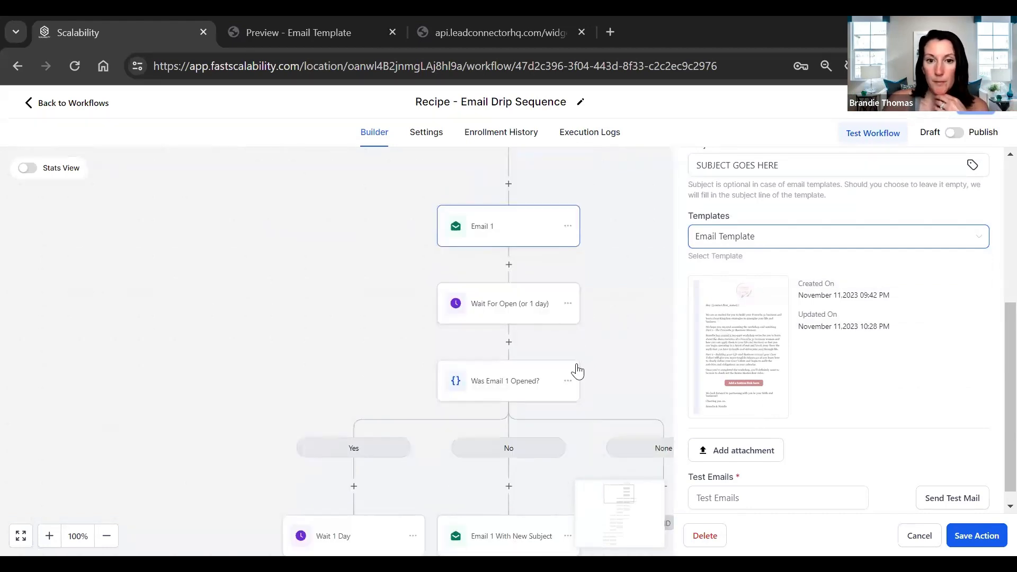
pyautogui.click(919, 535)
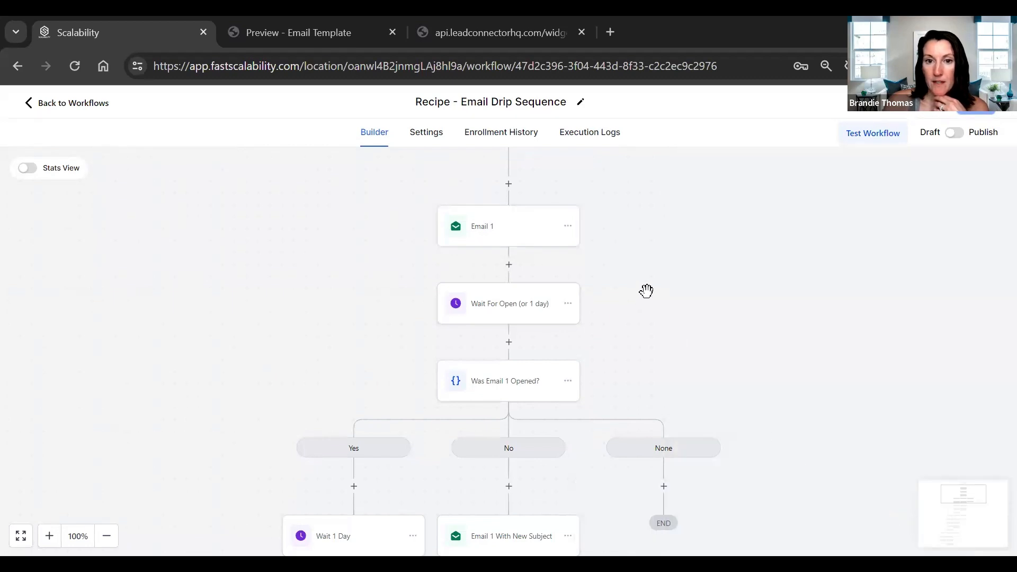
# - Examine the branches for whether Email 1 and Email 2 were opened, including their waits, new-subject resends and Go To steps
pyautogui.moveTo(625, 326); pyautogui.dragTo(632, 264)
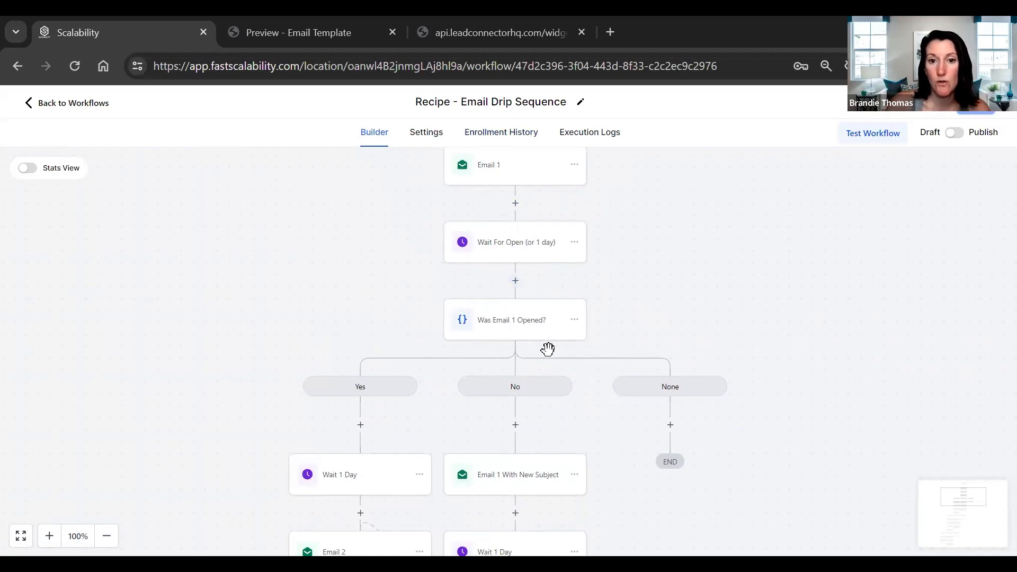
pyautogui.scroll(-1, 508, 331)
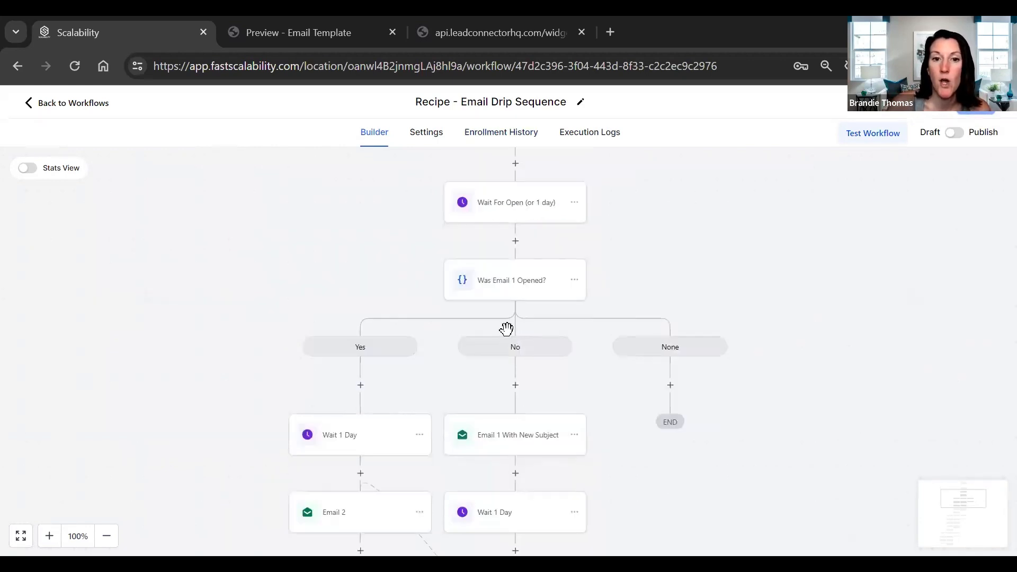
pyautogui.scroll(-1, 358, 408)
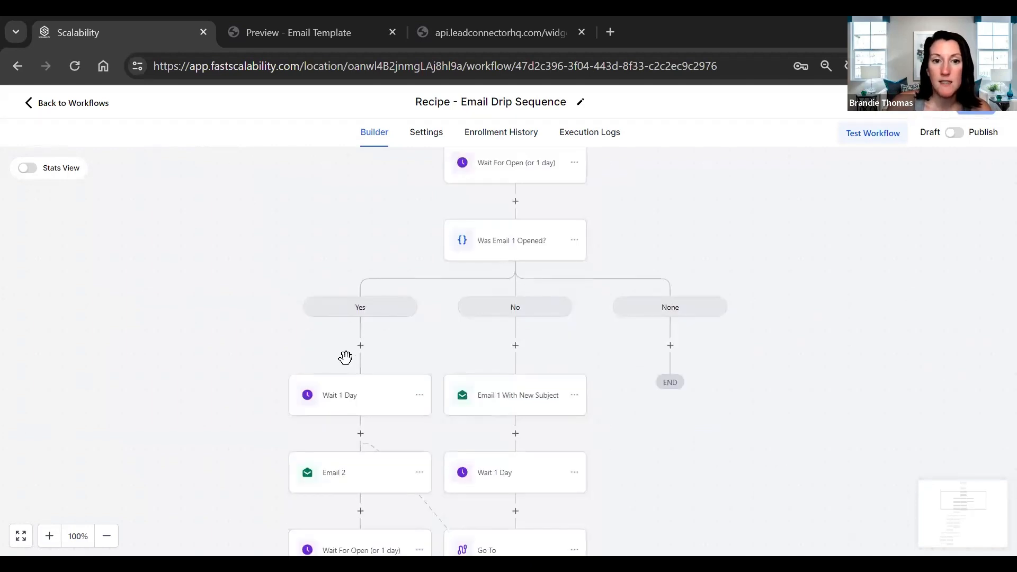
pyautogui.scroll(-1, 345, 358)
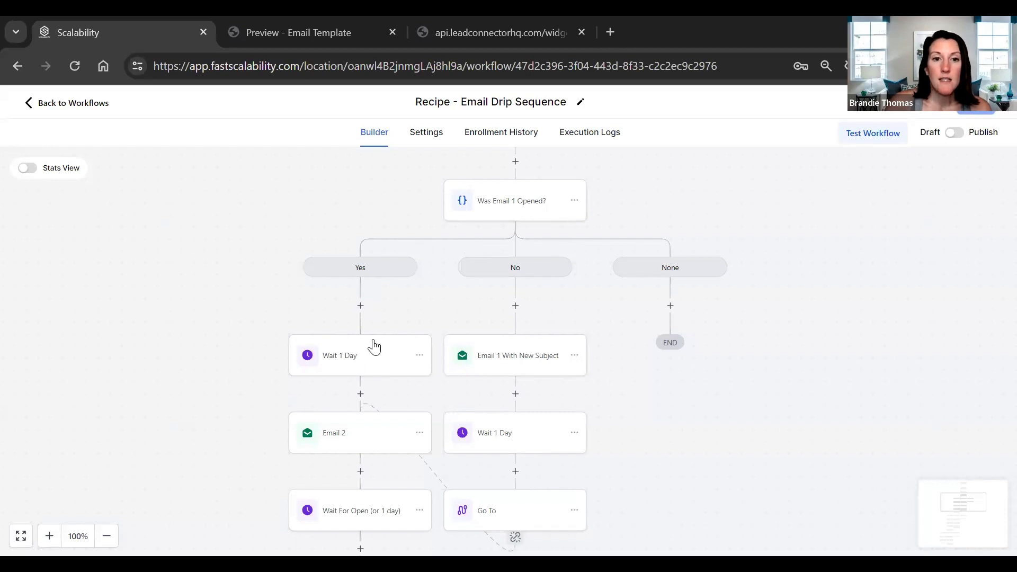
pyautogui.scroll(-1, 342, 418)
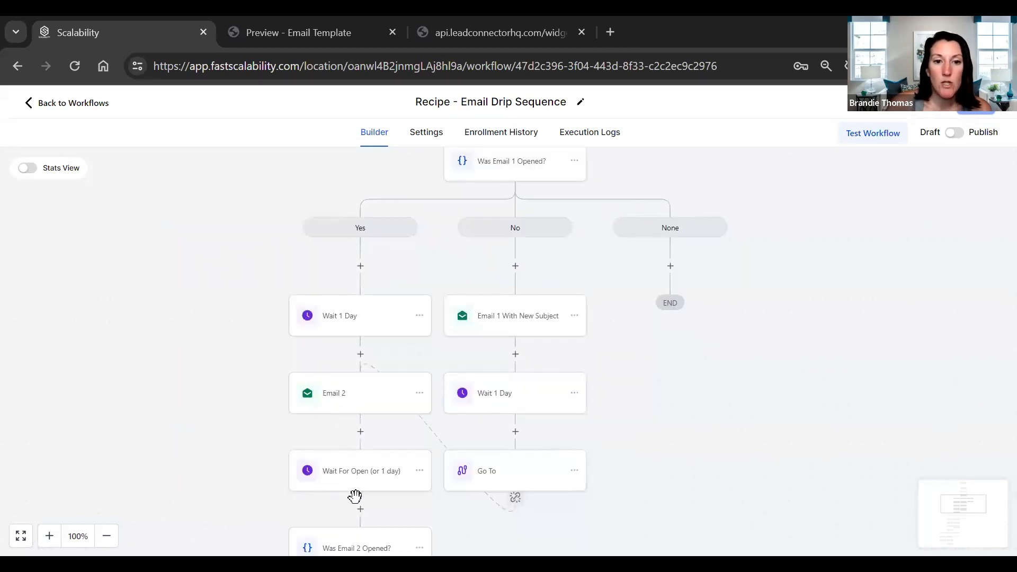
pyautogui.scroll(-2, 370, 474)
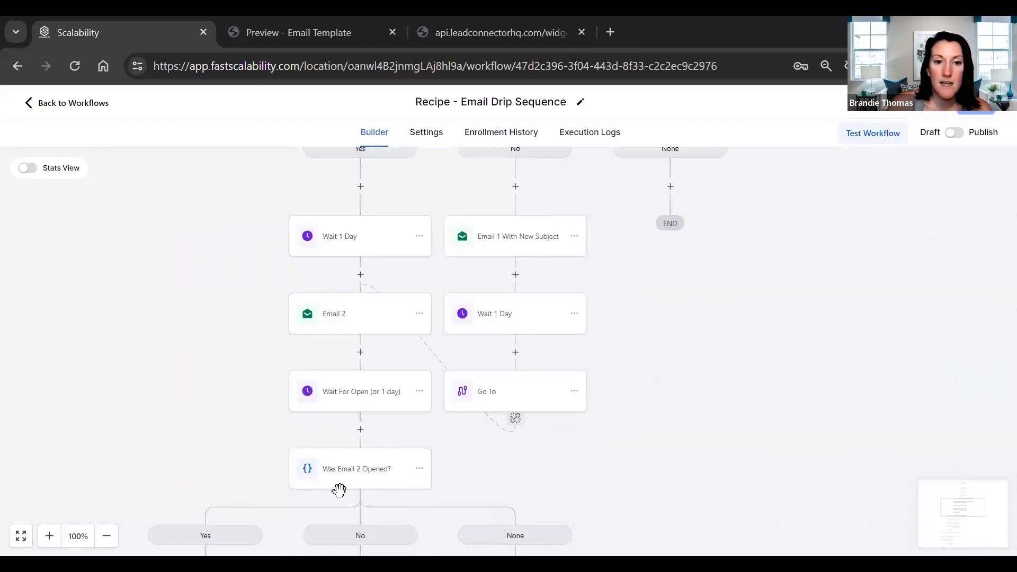
pyautogui.scroll(-4, 339, 490)
pyautogui.scroll(-2, 406, 493)
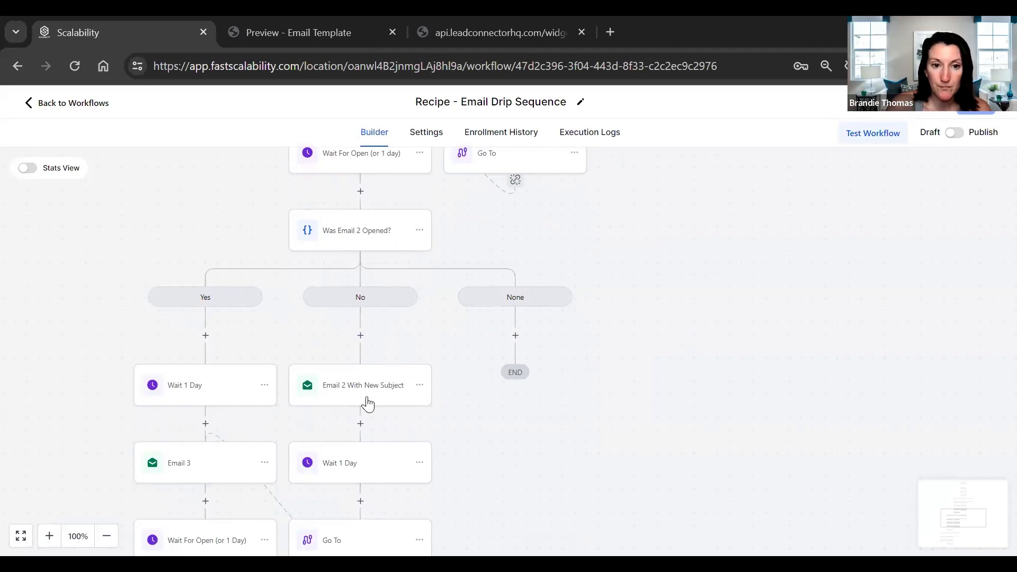
pyautogui.scroll(-1, 368, 404)
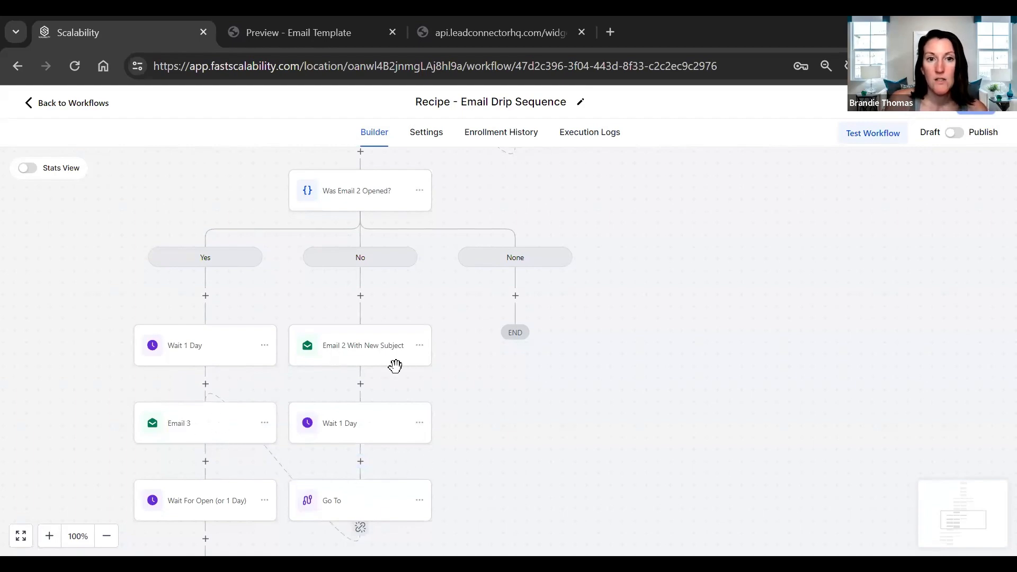
pyautogui.scroll(2, 395, 365)
pyautogui.scroll(2, 351, 444)
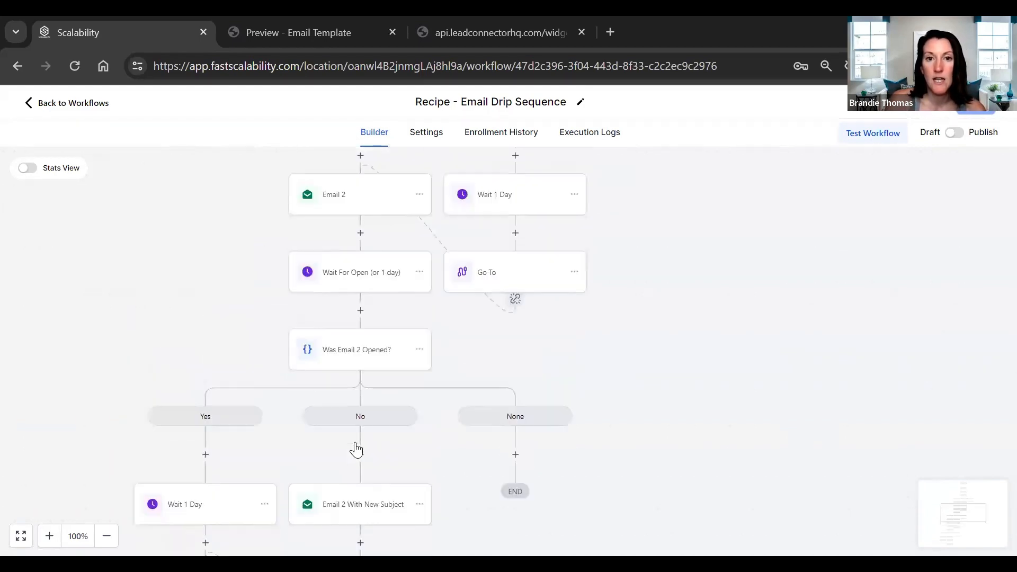
pyautogui.scroll(3, 354, 451)
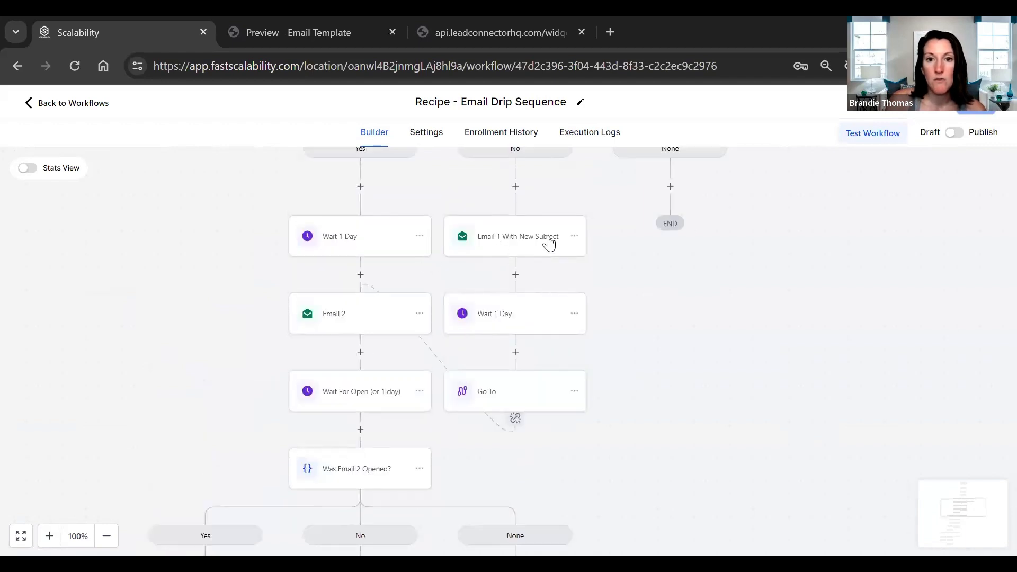
pyautogui.scroll(3, 541, 363)
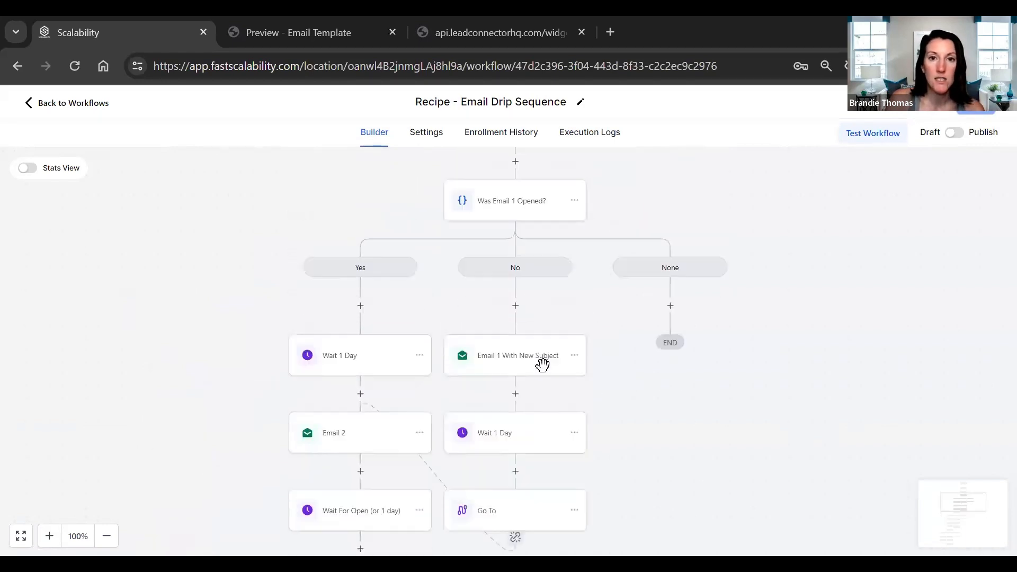
# - Review the first email-opened branch once more, and leave the Email Drip Sequence recipe for the workflows list
pyautogui.scroll(3, 583, 339)
pyautogui.scroll(-2, 689, 254)
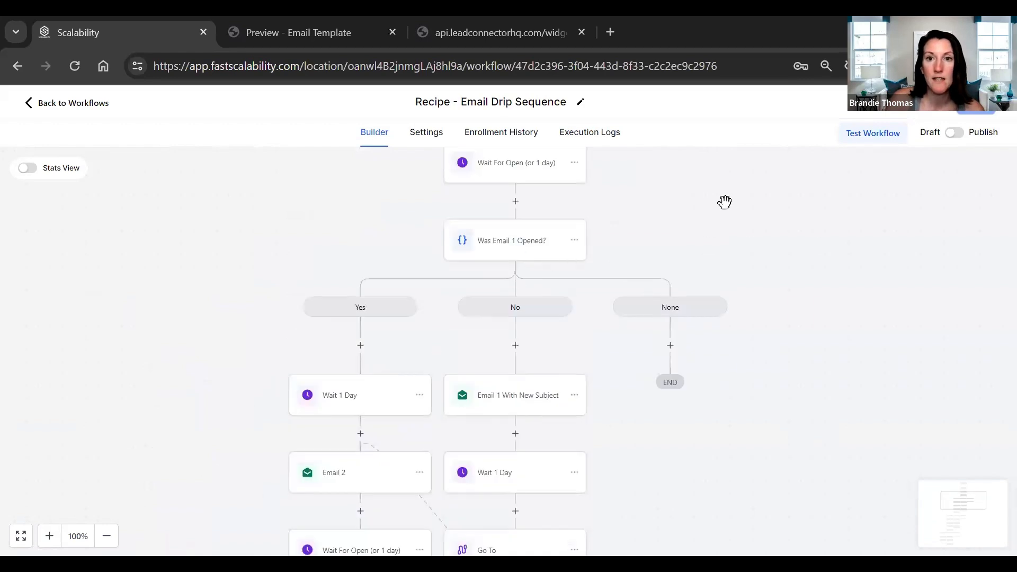
pyautogui.scroll(6, 725, 202)
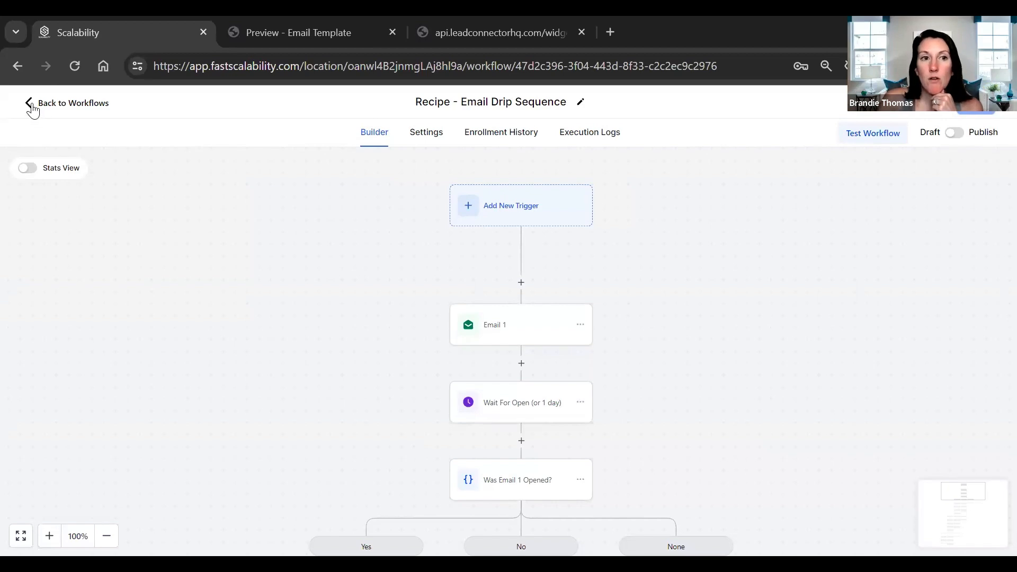
pyautogui.click(30, 104)
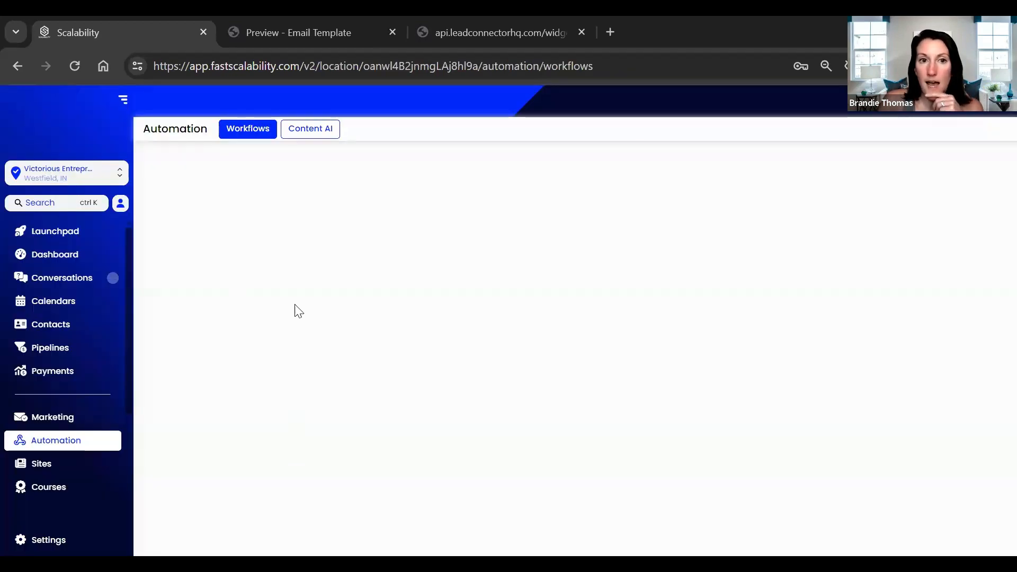
# - Create a new email campaign in the marketing area, starting from the template named Email Template
pyautogui.click(46, 427)
pyautogui.click(309, 131)
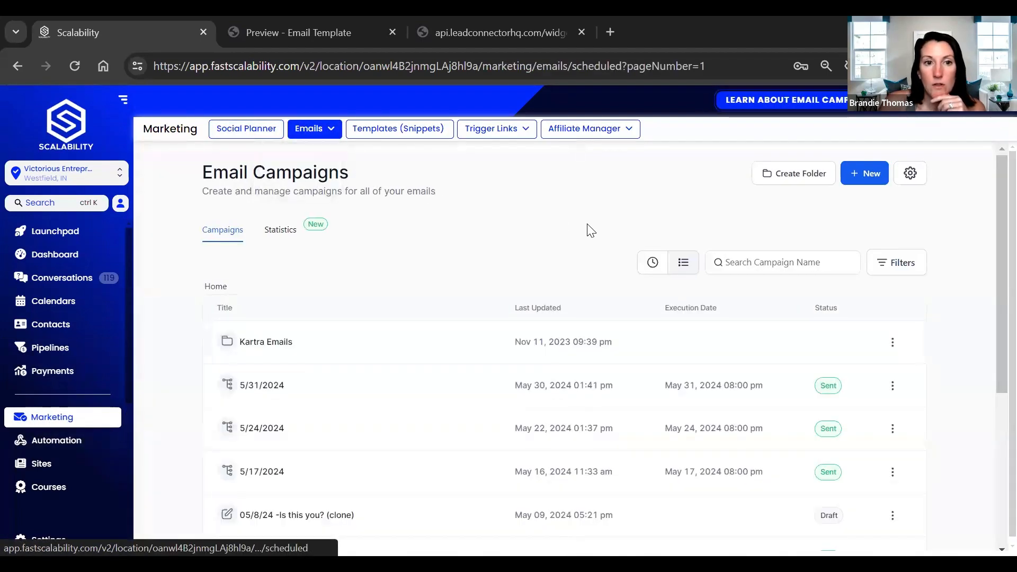
pyautogui.click(866, 179)
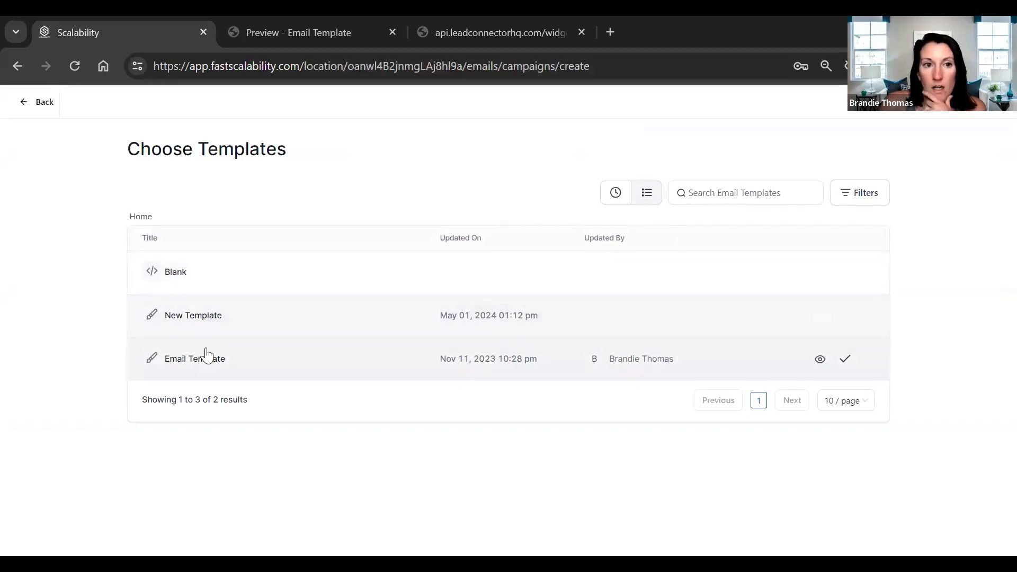
pyautogui.click(188, 358)
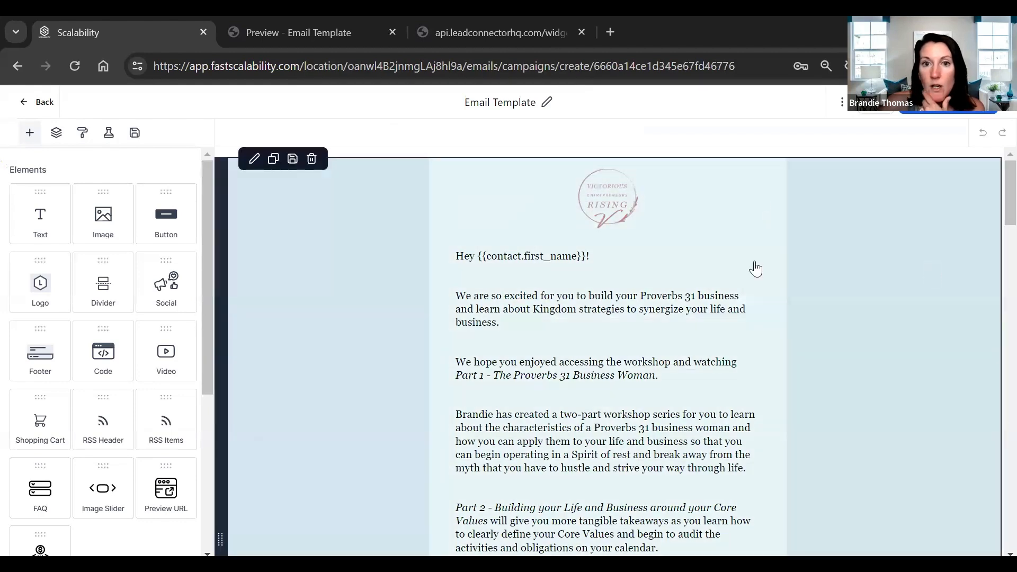
# - Place the cursor in the email's main body text and open the form for generating content with AI
pyautogui.click(752, 268)
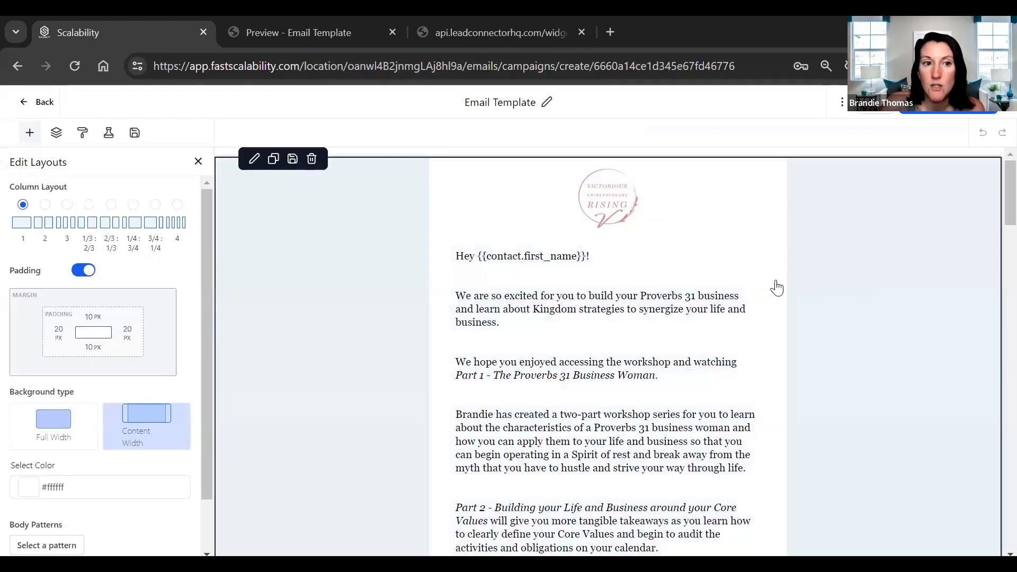
pyautogui.click(744, 265)
pyautogui.click(568, 236)
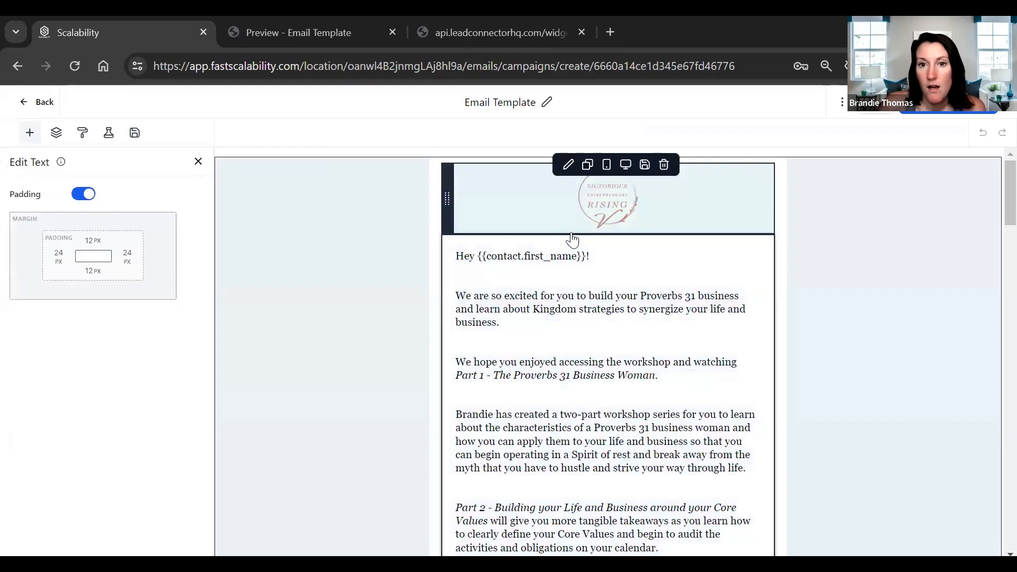
pyautogui.click(627, 295)
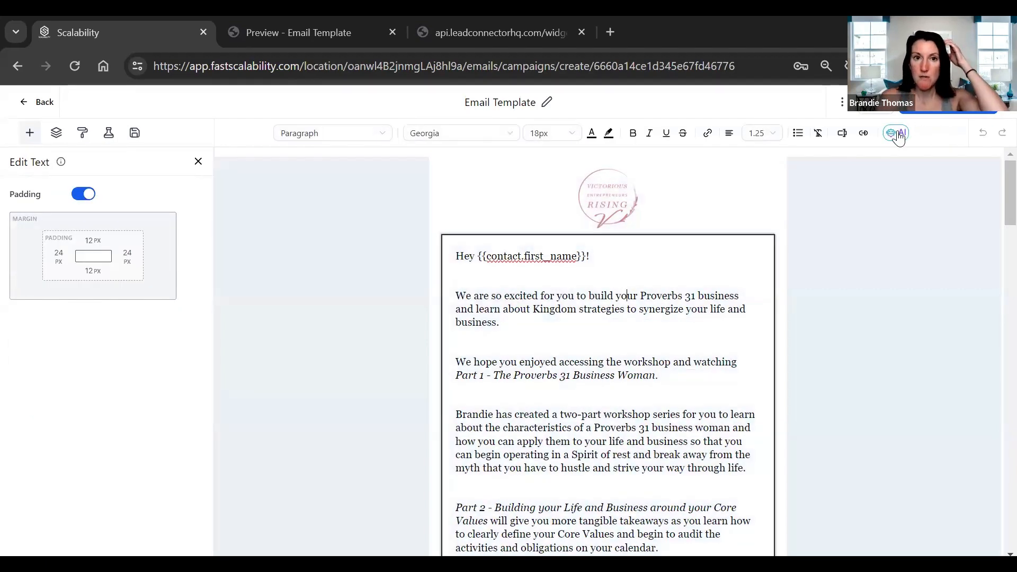
pyautogui.click(898, 134)
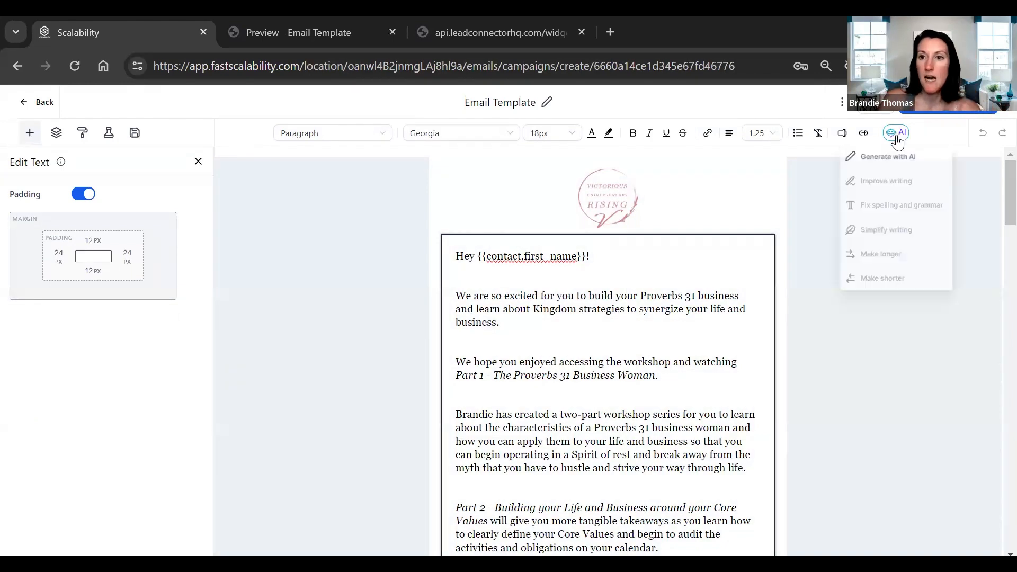
pyautogui.click(870, 159)
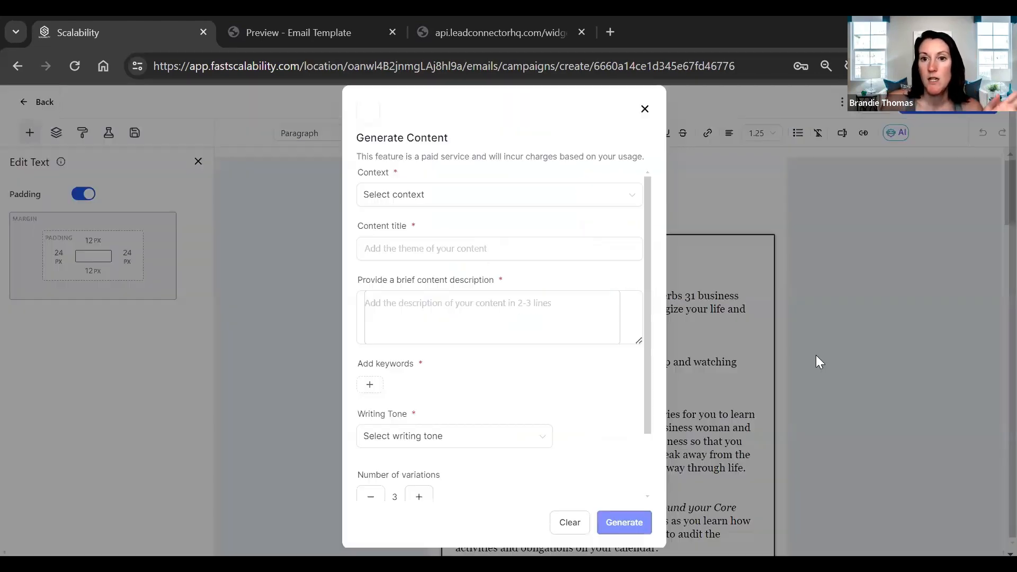
# - Choose Recurring Newsletter as the content context, review the title, keyword, writing tone and length options, and close the form without generating
pyautogui.click(451, 199)
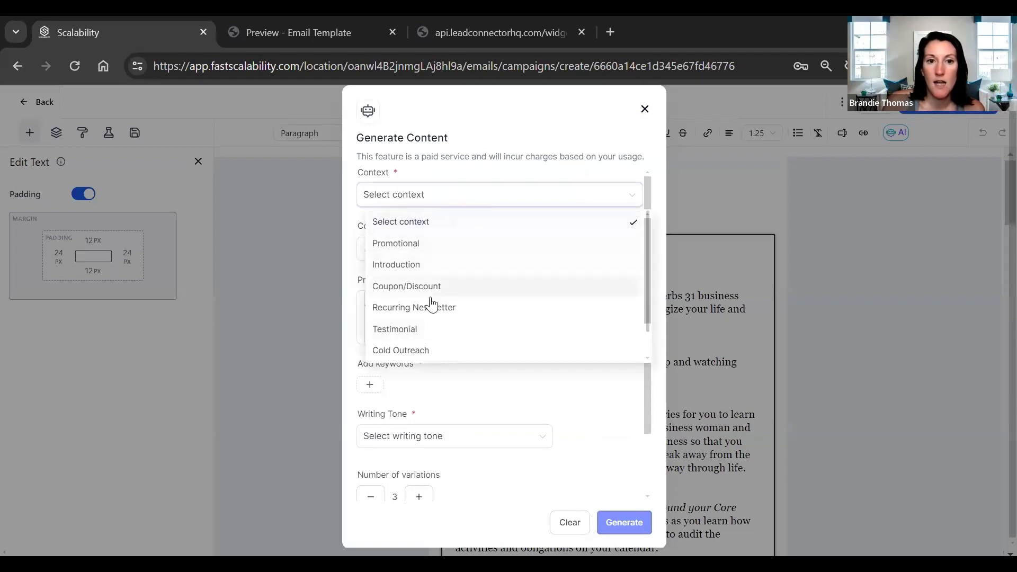
pyautogui.click(451, 313)
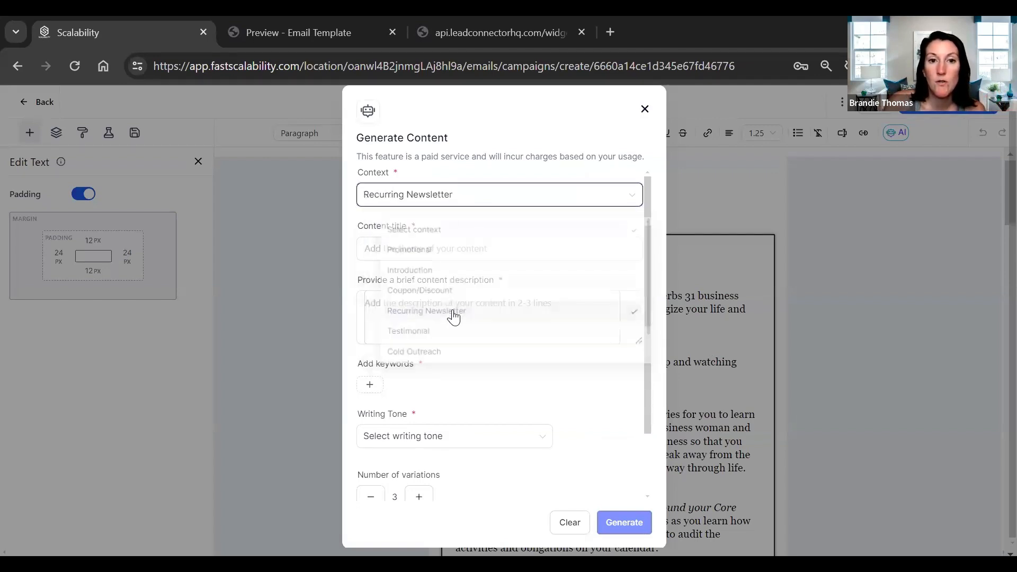
pyautogui.click(427, 249)
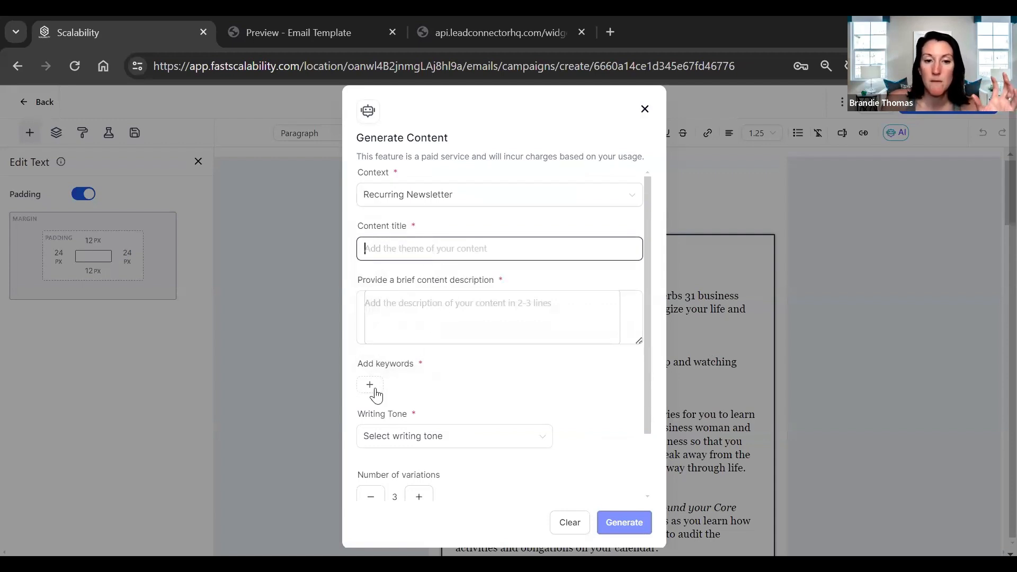
pyautogui.click(498, 434)
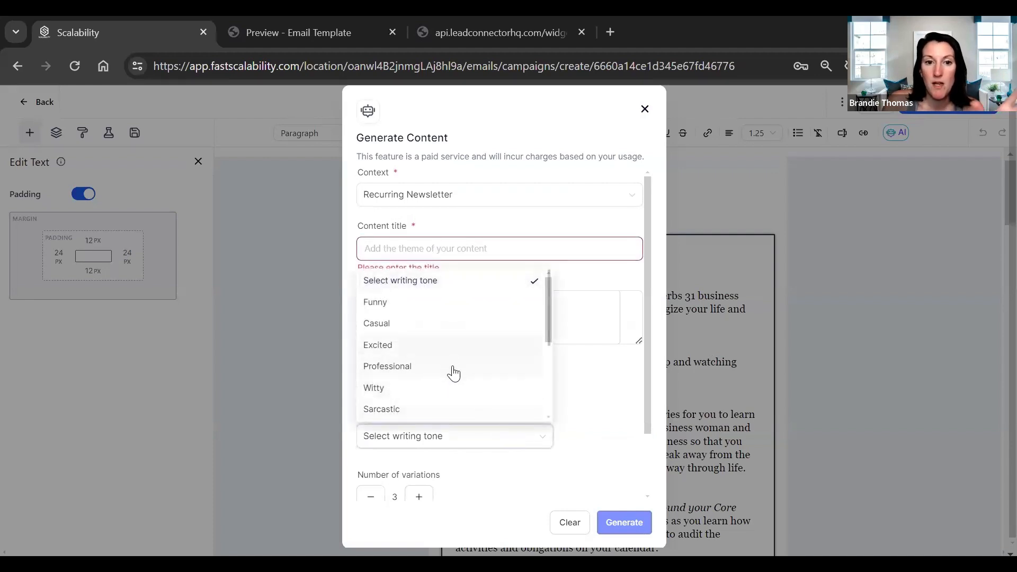
pyautogui.scroll(-2, 531, 429)
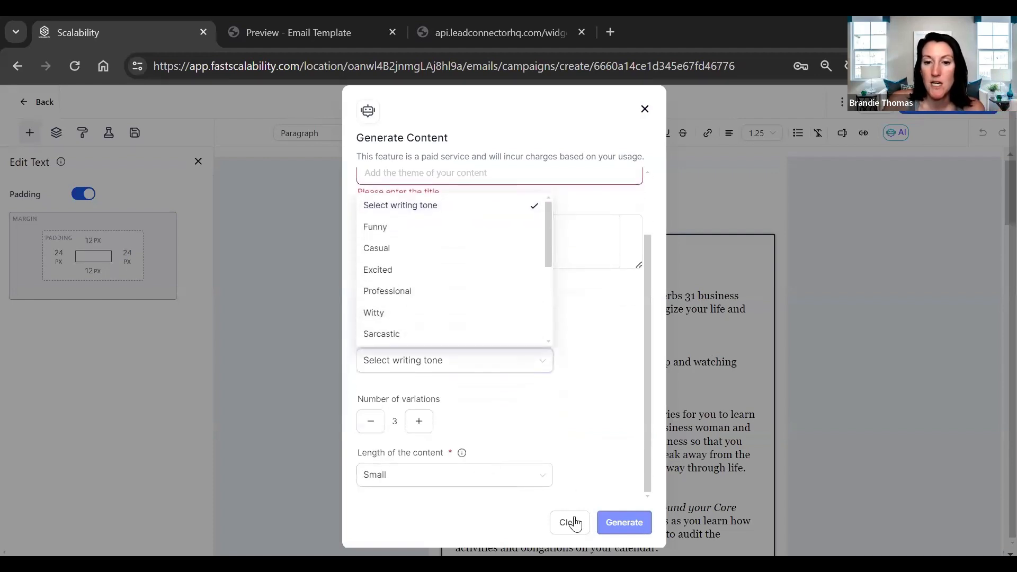
pyautogui.click(529, 361)
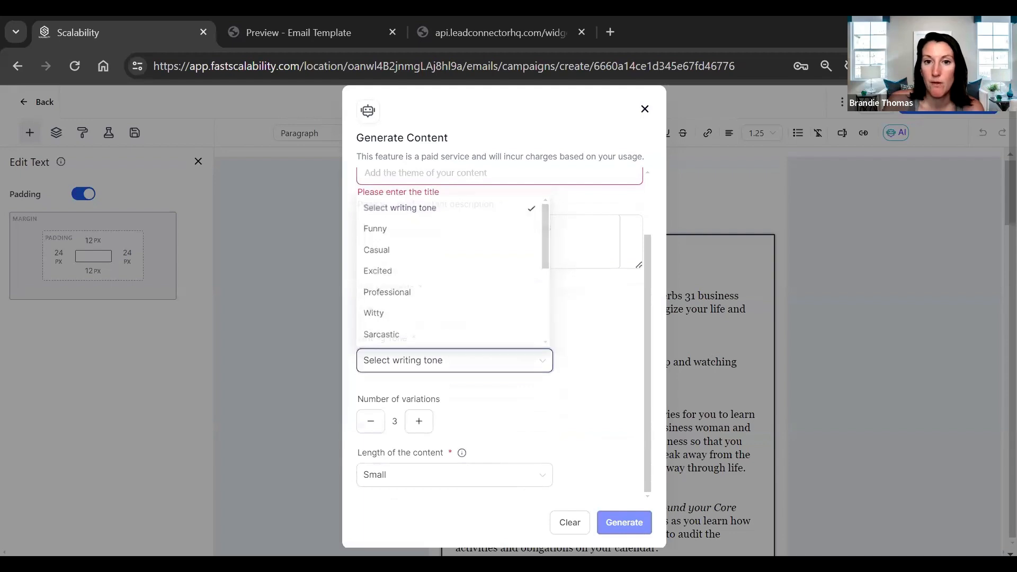
pyautogui.click(644, 109)
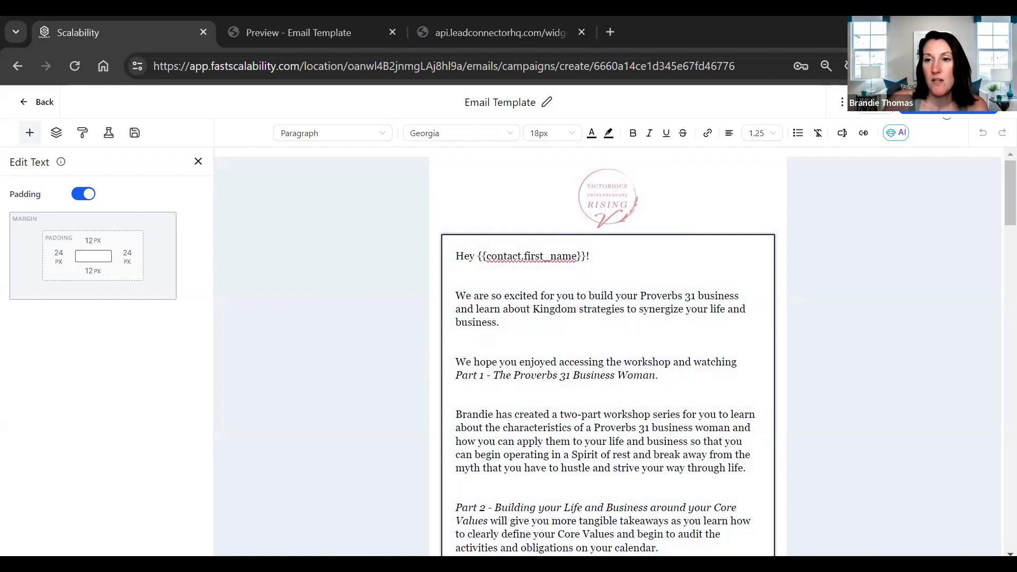
# - Proceed to the campaign's send options, compare Batch Schedule with RSS Schedule, and choose Schedule
pyautogui.click(944, 104)
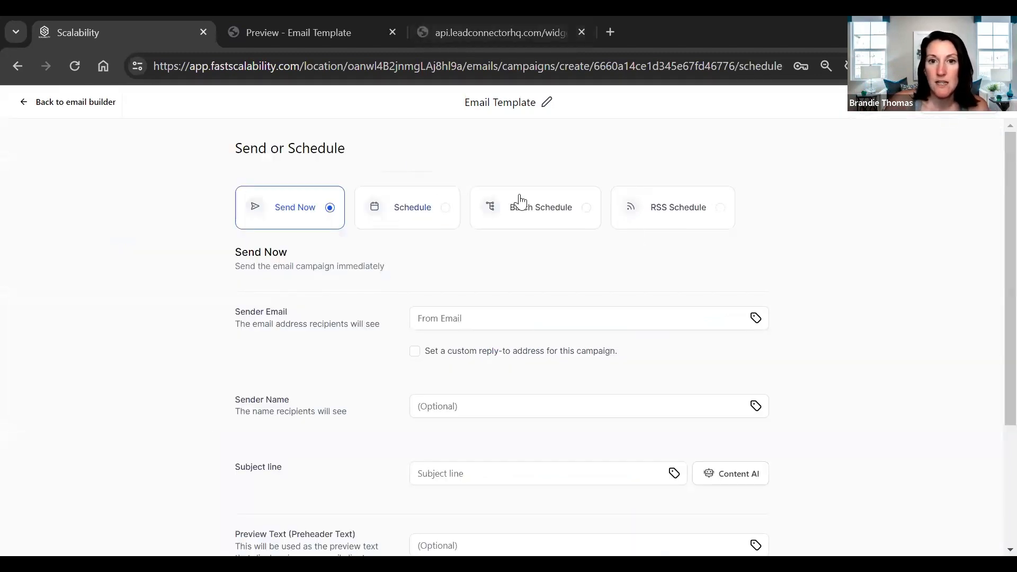
pyautogui.click(563, 220)
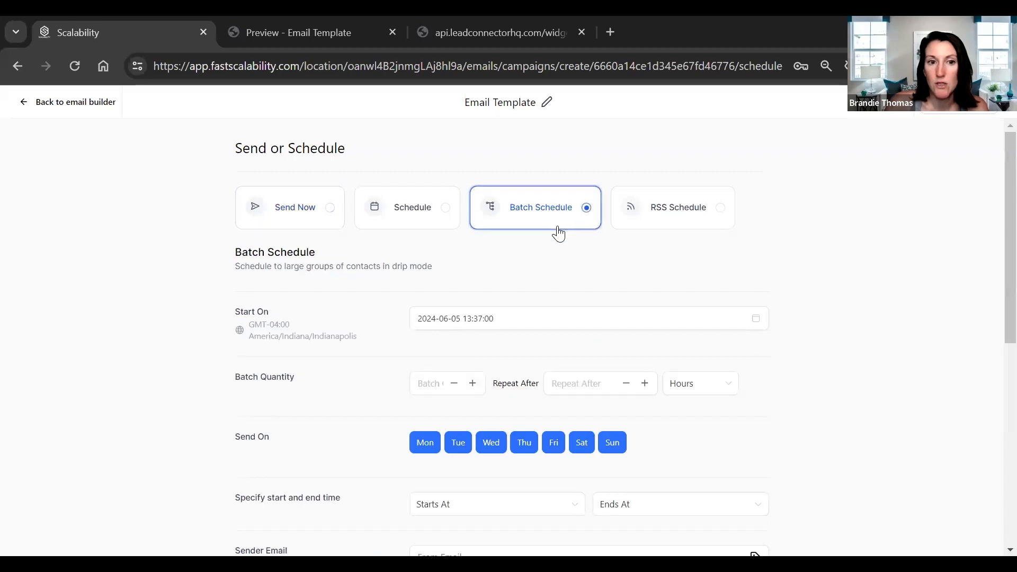
pyautogui.click(650, 227)
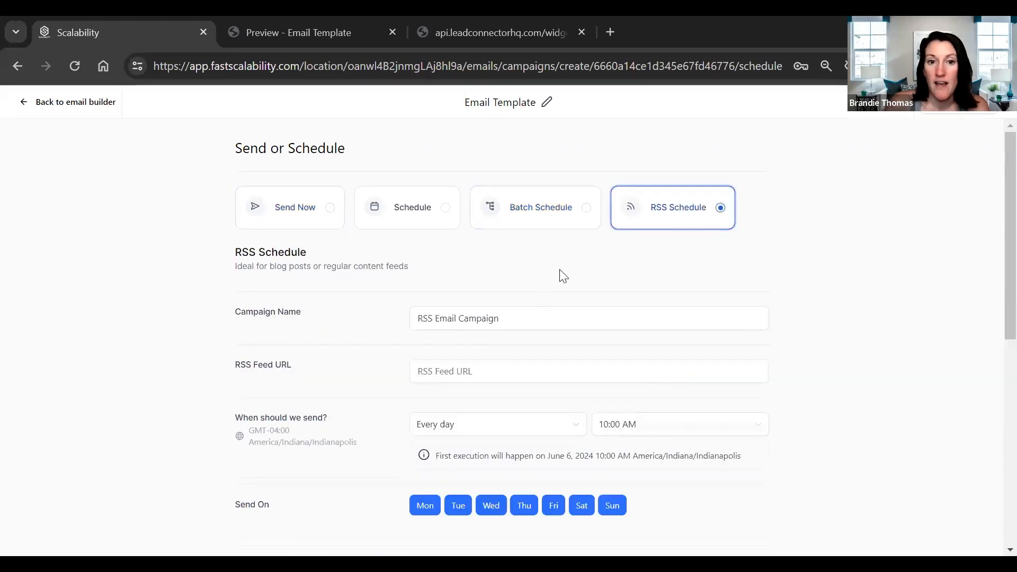
pyautogui.click(382, 216)
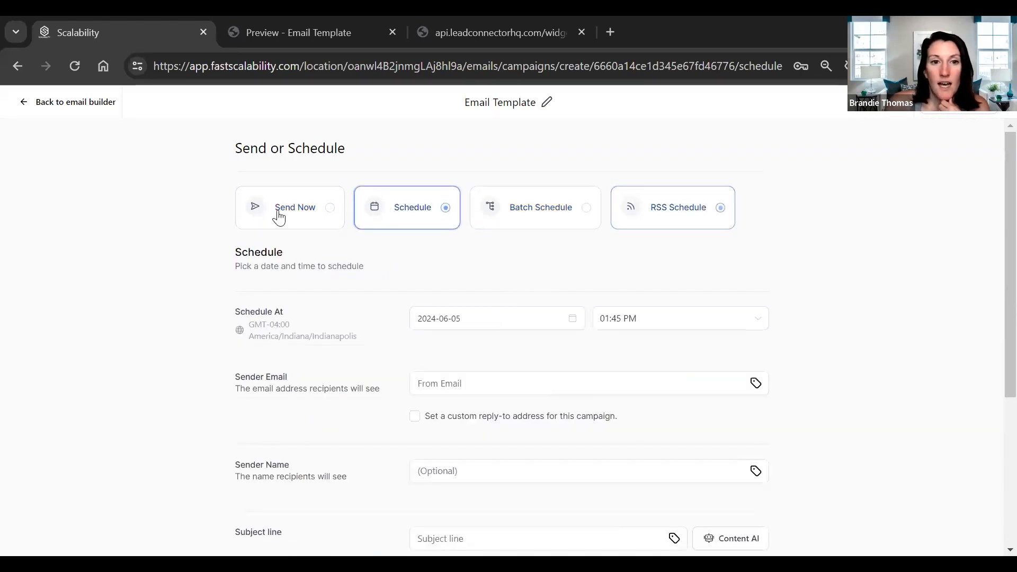
# - Review the schedule's date, sender, subject, preview text and recipient fields, and switch the campaign to Batch Schedule
pyautogui.scroll(-5, 511, 320)
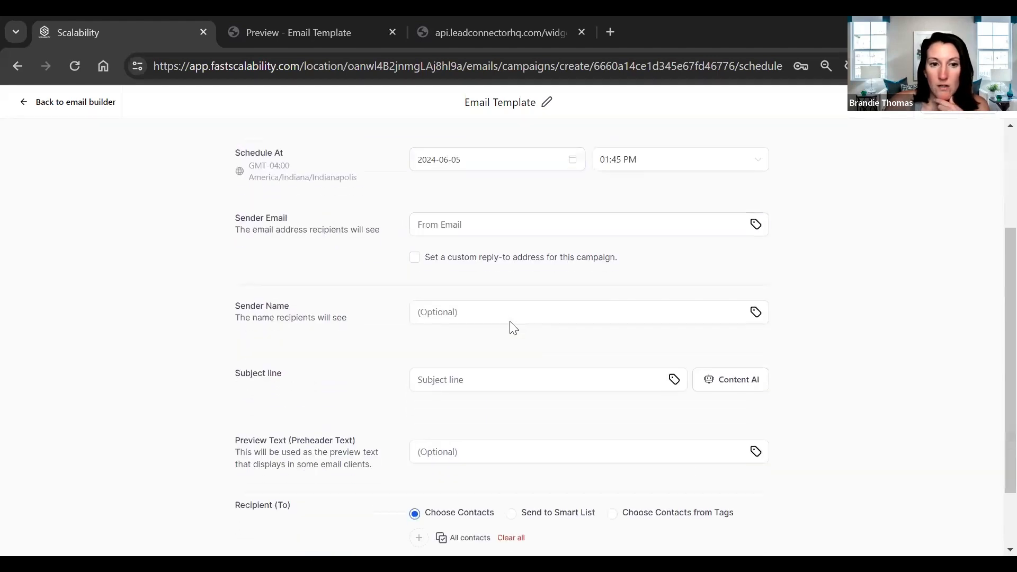
pyautogui.scroll(-1, 508, 351)
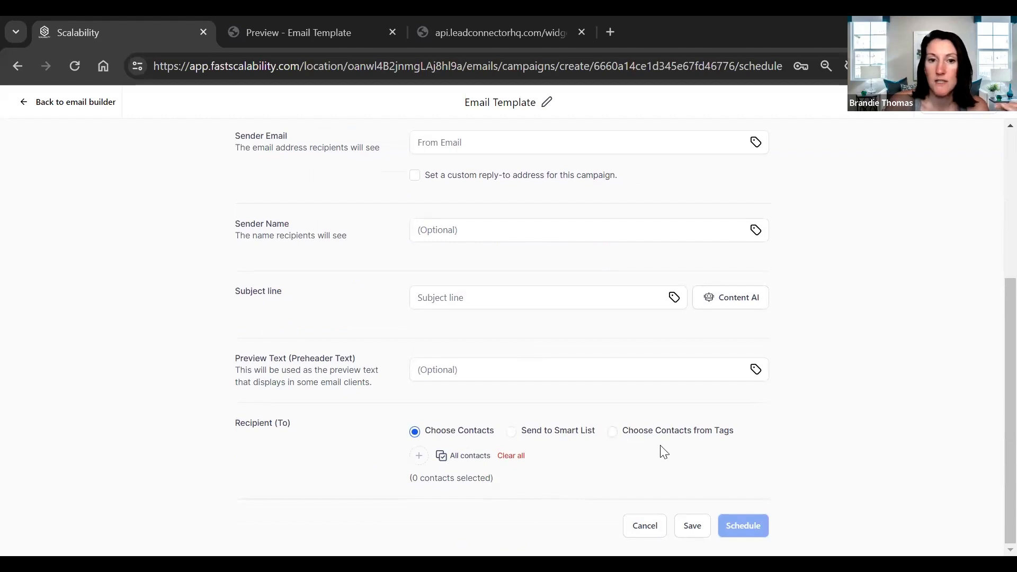
pyautogui.scroll(3, 529, 447)
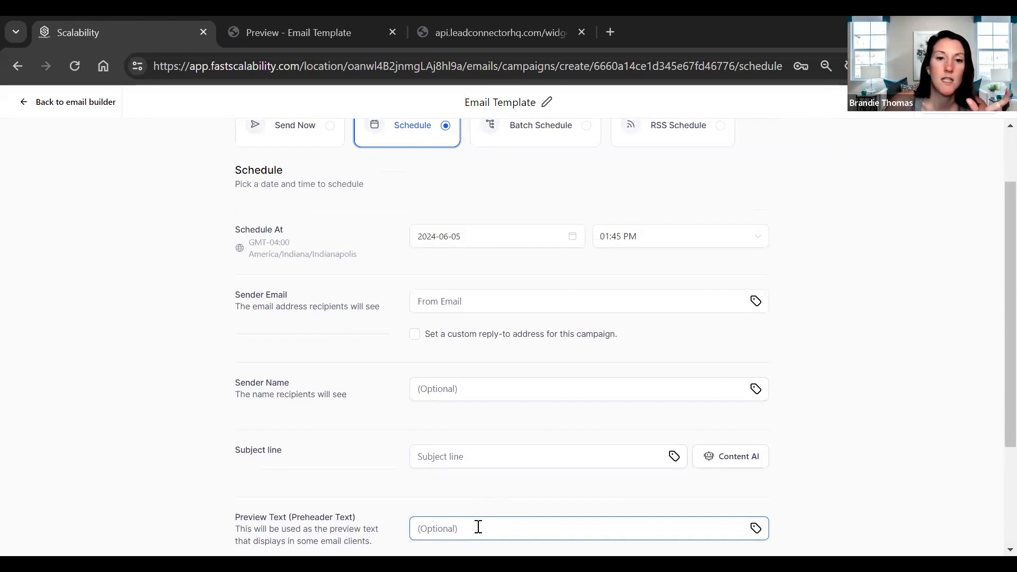
pyautogui.scroll(2, 495, 341)
pyautogui.scroll(-2, 530, 276)
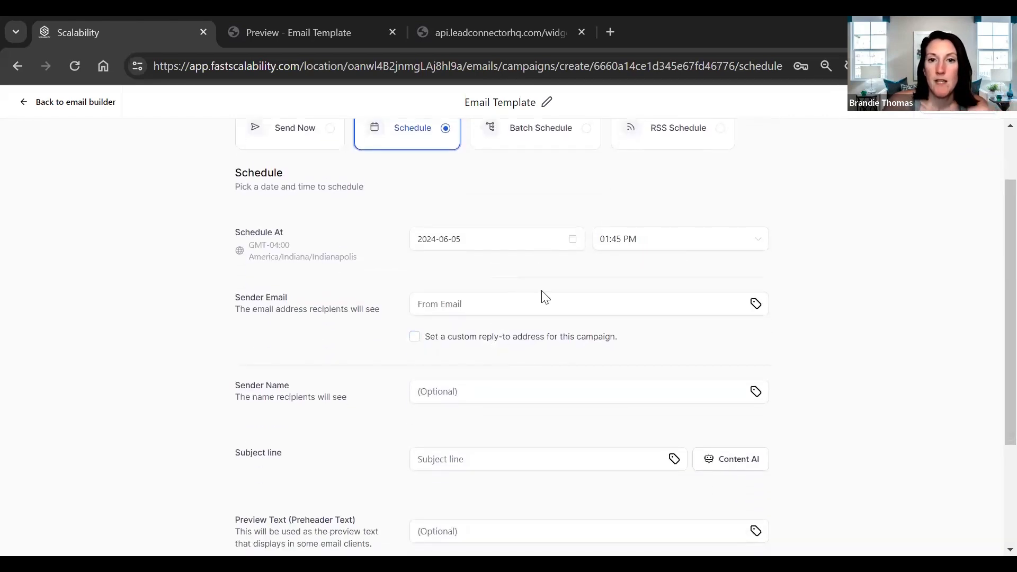
pyautogui.scroll(2, 545, 298)
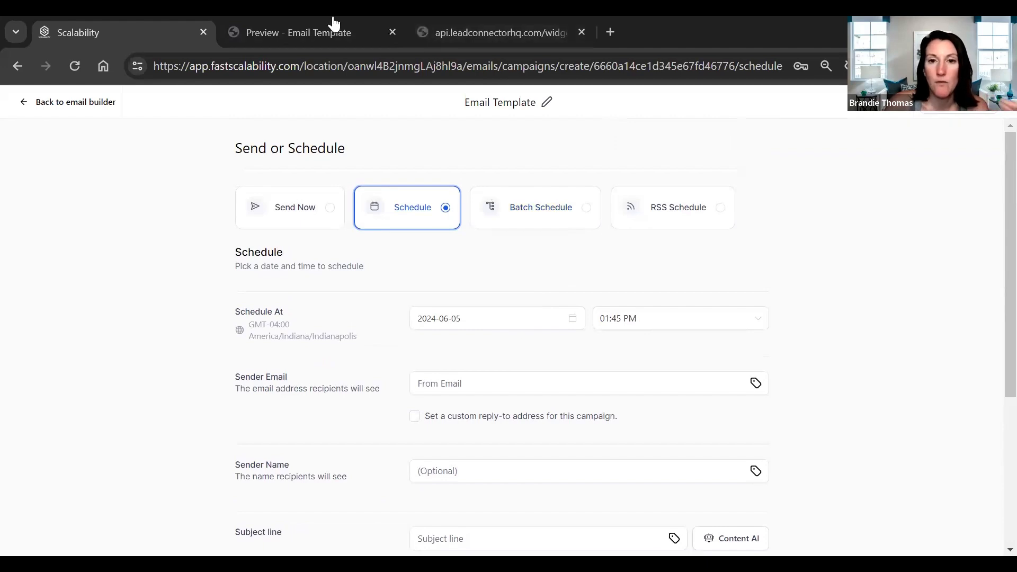
pyautogui.click(518, 220)
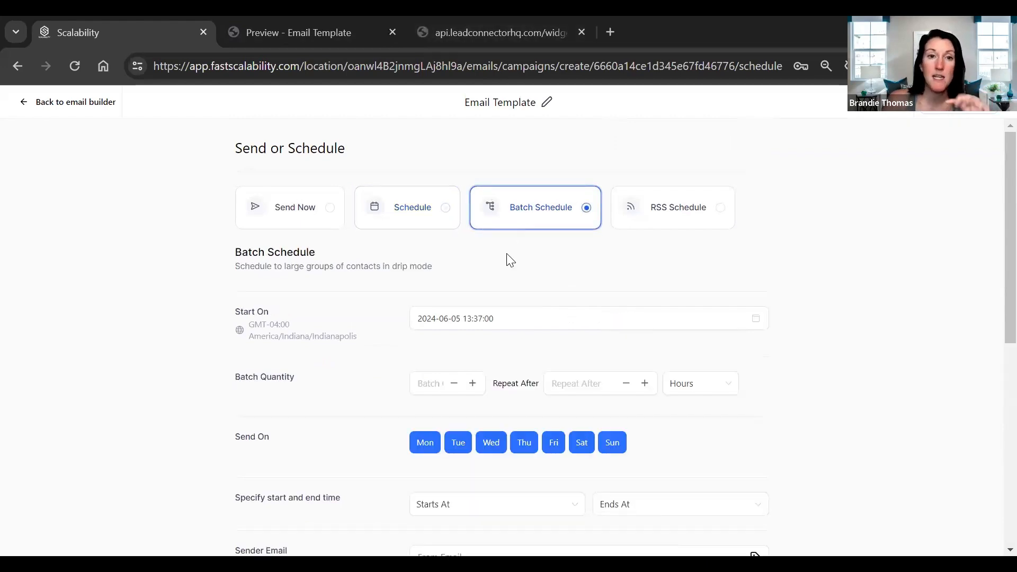